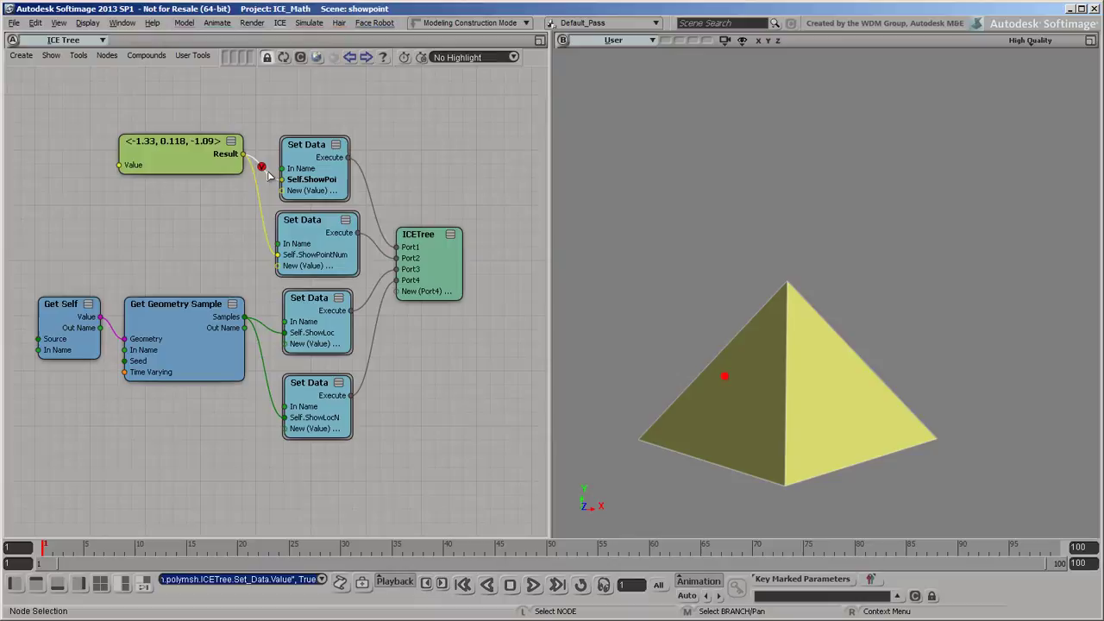
- Toggle the position label on and off, then test-move the pyramid and undo
left_click(261, 204)
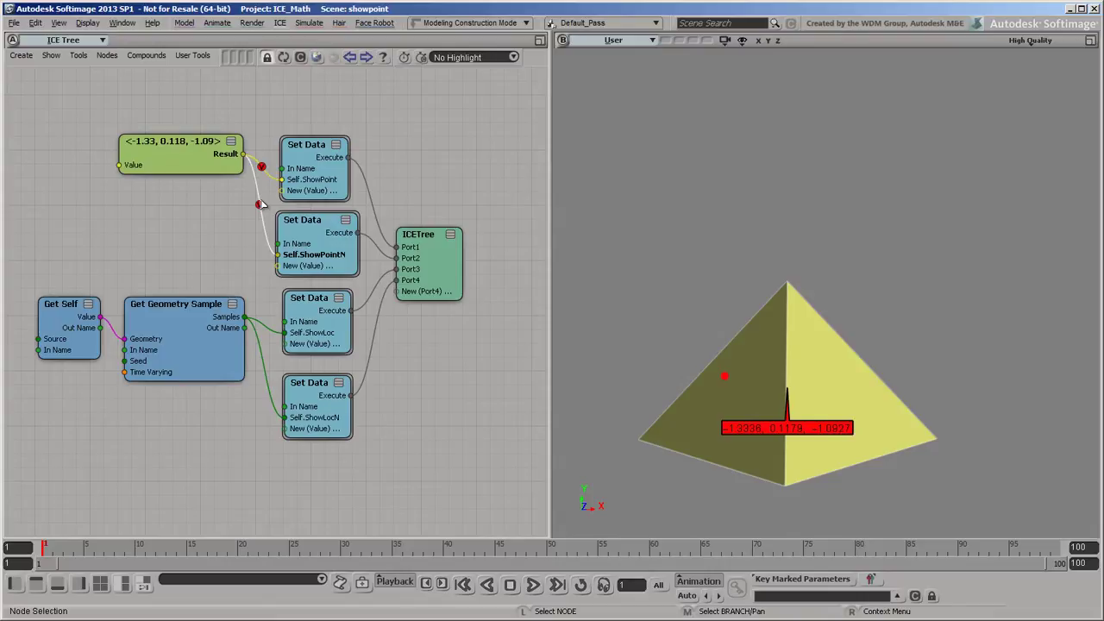
left_click(262, 204)
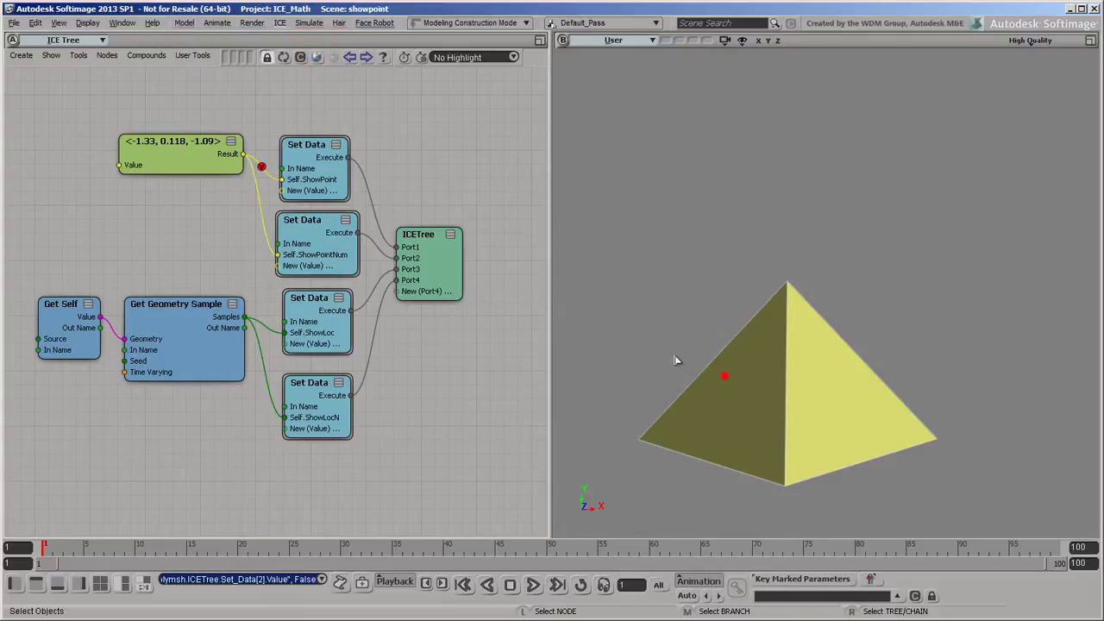
key("v")
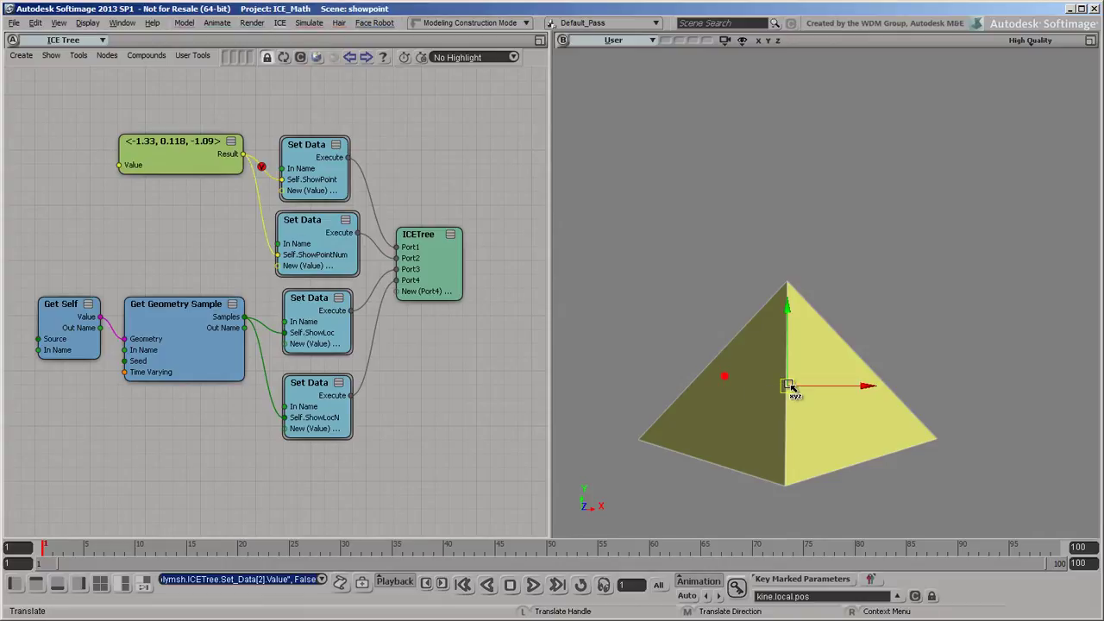
mouse_move(789, 387)
left_mouse_down()
mouse_move(883, 305)
mouse_move(922, 230)
mouse_move(771, 239)
mouse_move(868, 324)
left_mouse_up()
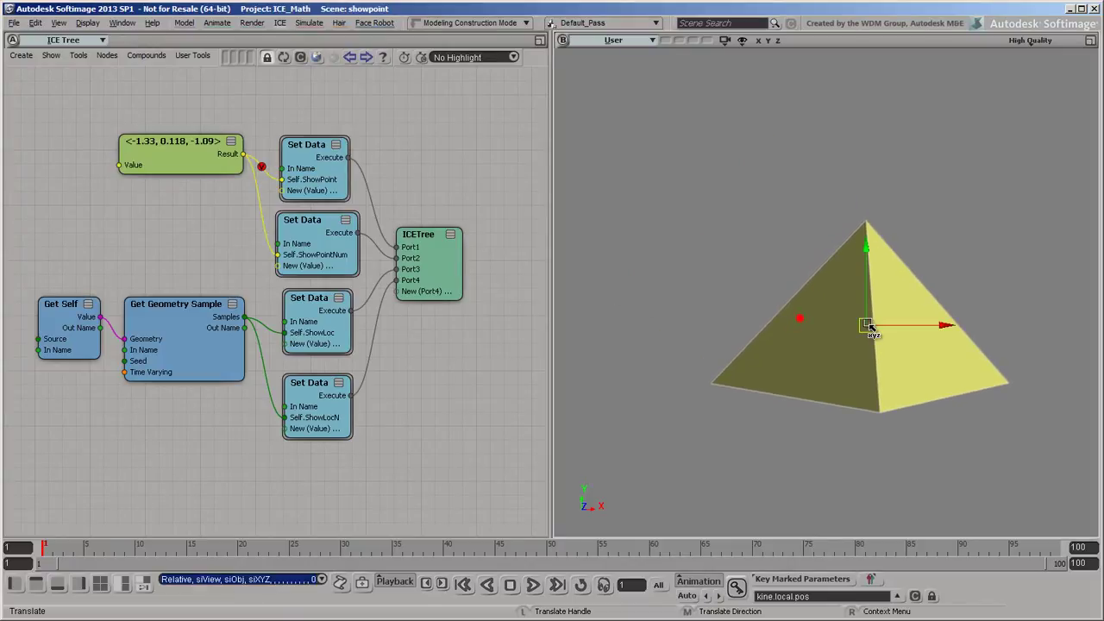
key("ctrl+z")
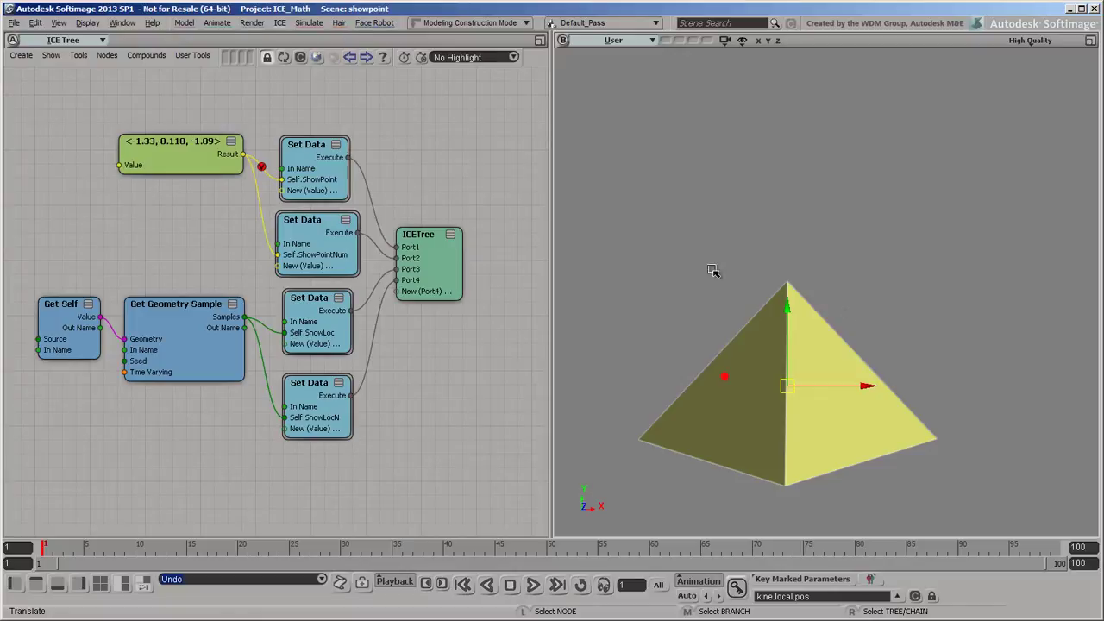
- Show the ShowPointNum values, test pyramid and apex moves with undo, then remove the display
left_click(261, 205)
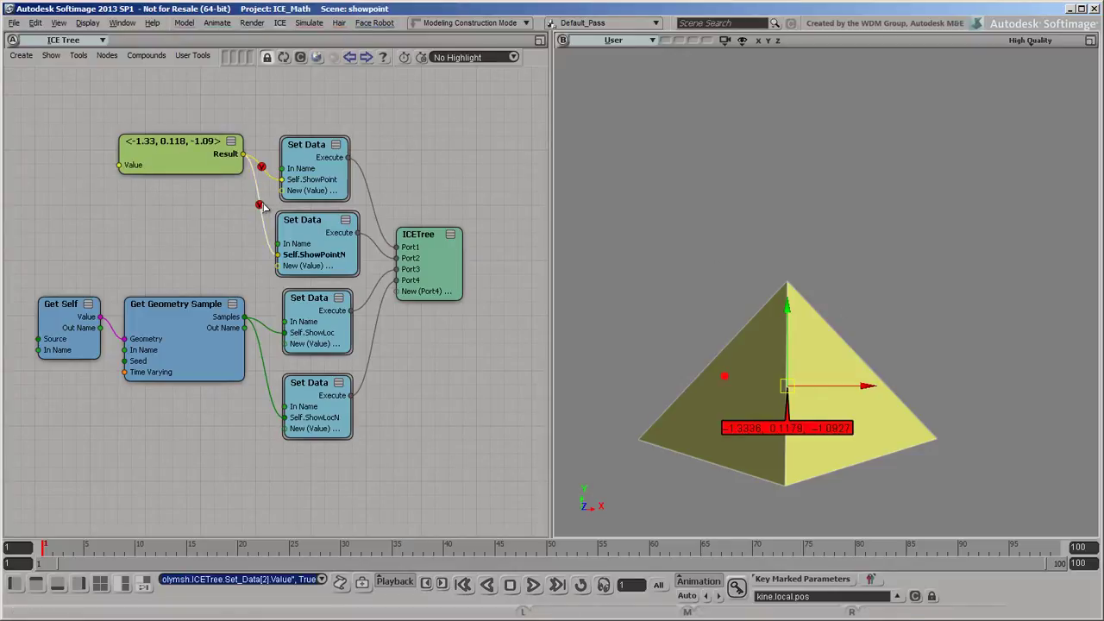
mouse_move(785, 389)
left_mouse_down()
mouse_move(899, 210)
mouse_move(739, 227)
mouse_move(810, 367)
left_mouse_up()
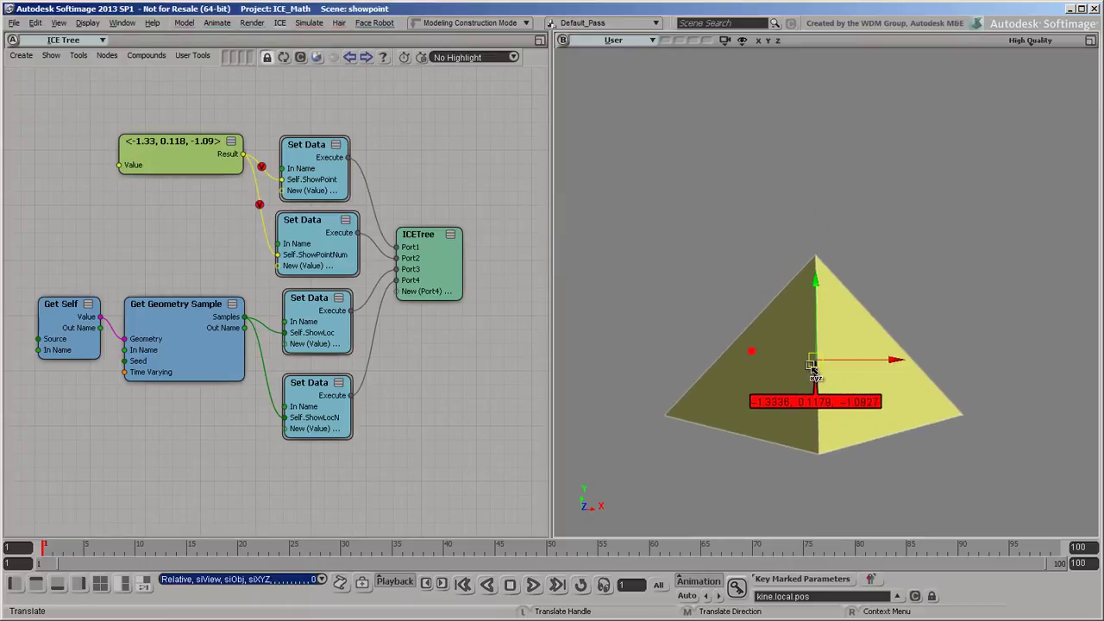
key("ctrl+z")
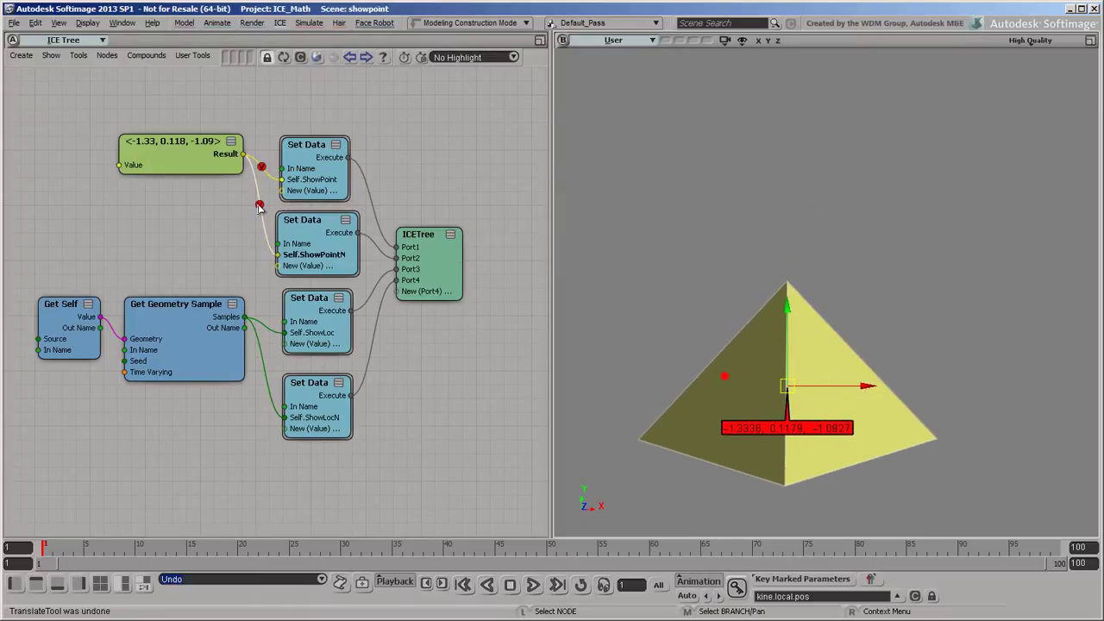
left_click(259, 205)
key("m")
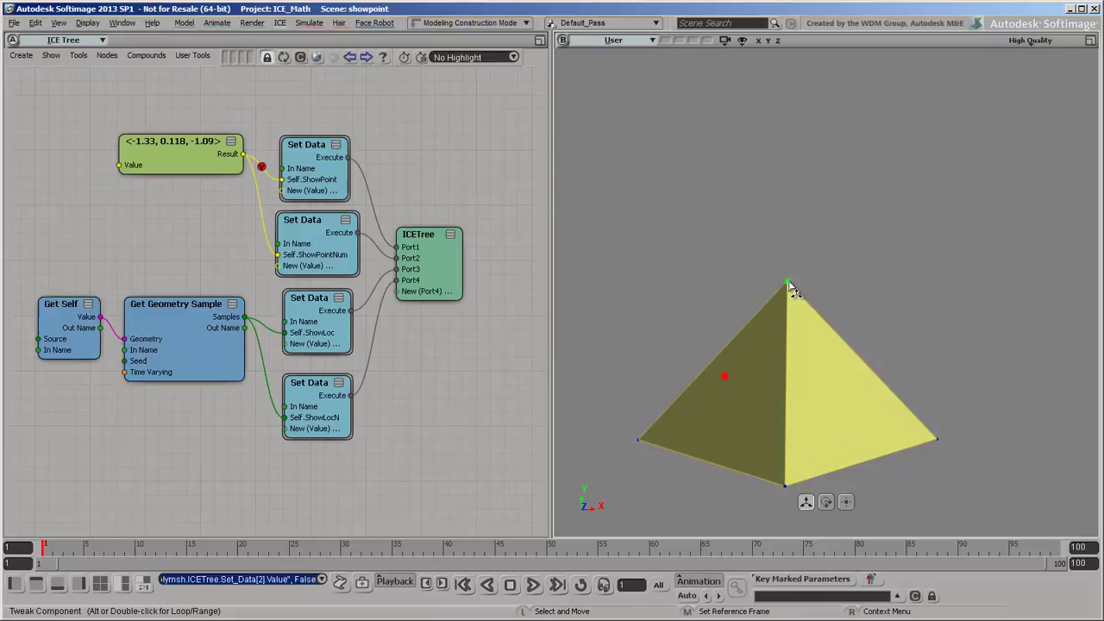
mouse_move(786, 285)
left_mouse_down()
mouse_move(891, 278)
mouse_move(932, 245)
mouse_move(880, 376)
mouse_move(836, 314)
mouse_move(905, 344)
mouse_move(945, 288)
left_mouse_up()
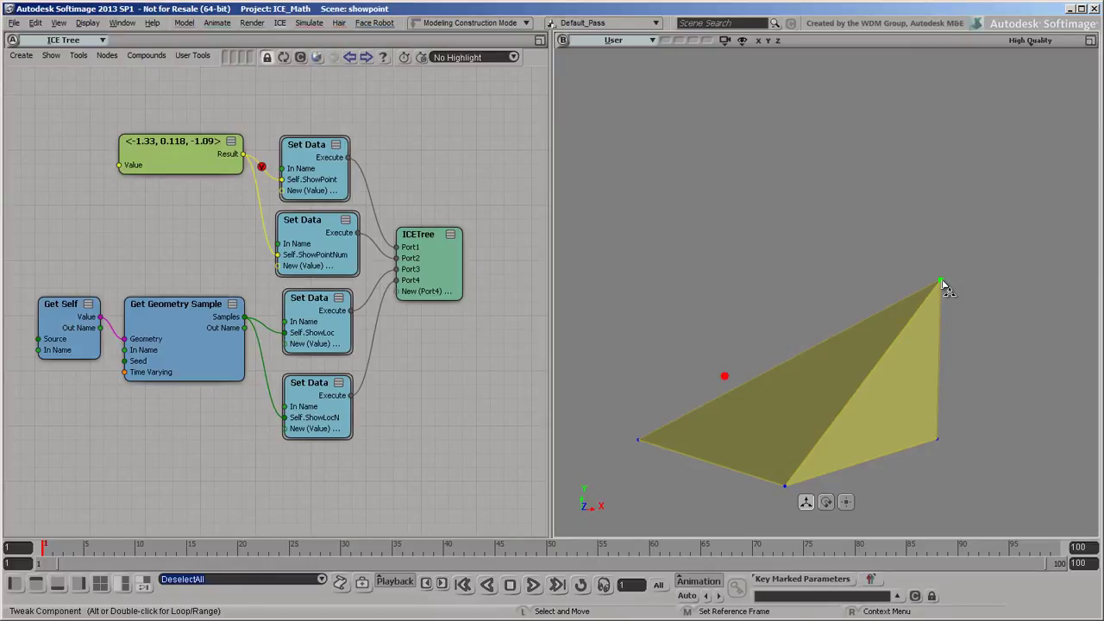
key("ctrl+z")
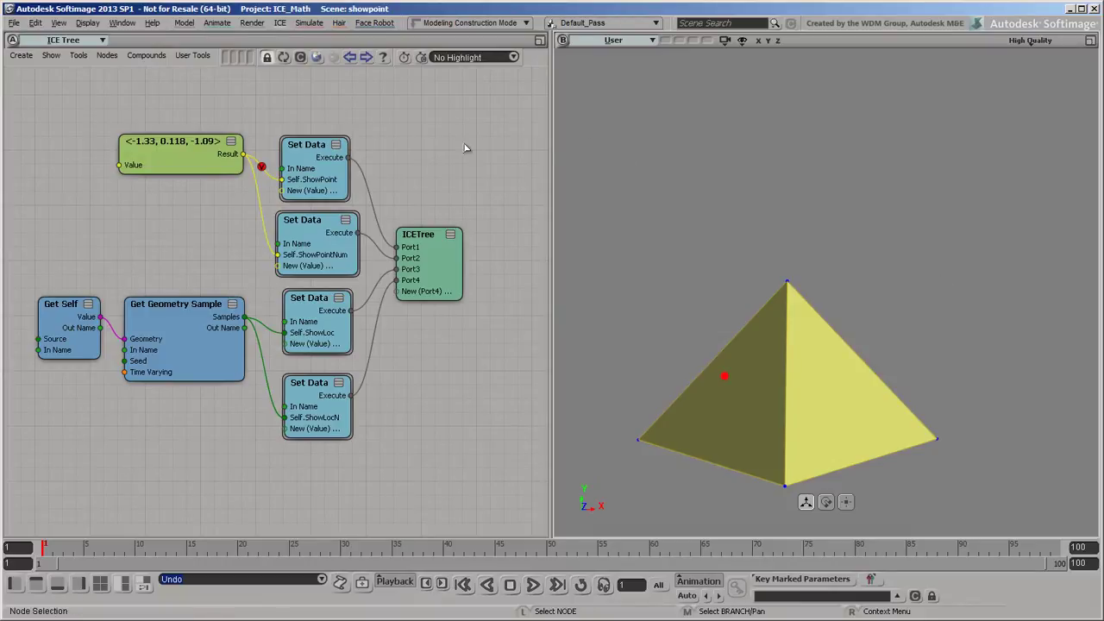
- Set ShowPoint values to global coordinates, test a pyramid move, then turn the display off
right_click(262, 168)
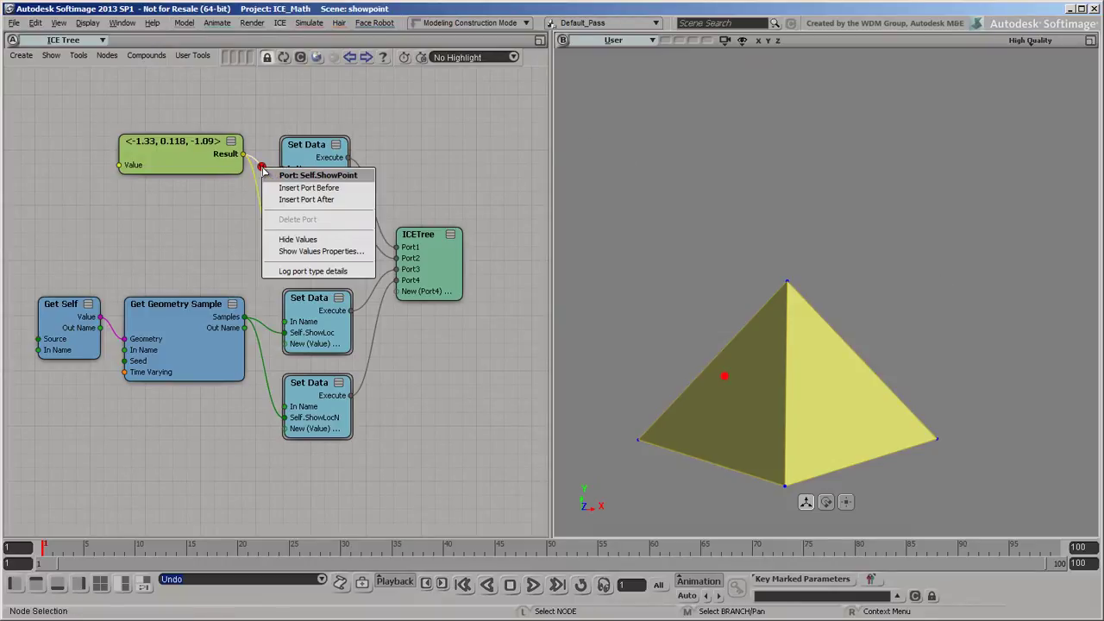
left_click(306, 251)
left_click(671, 380)
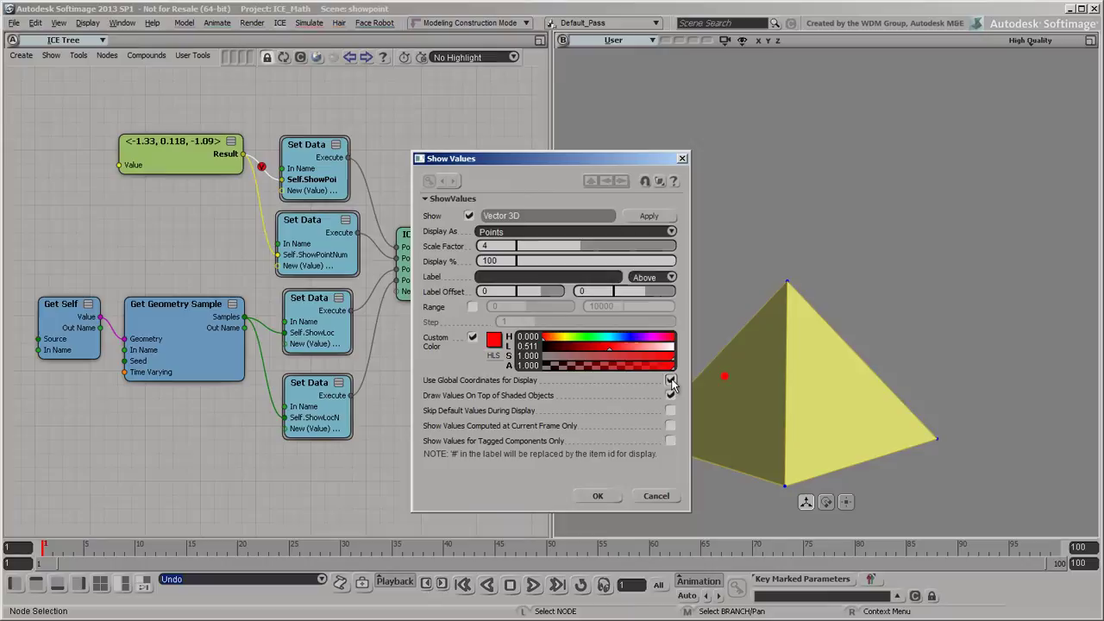
left_click(613, 499)
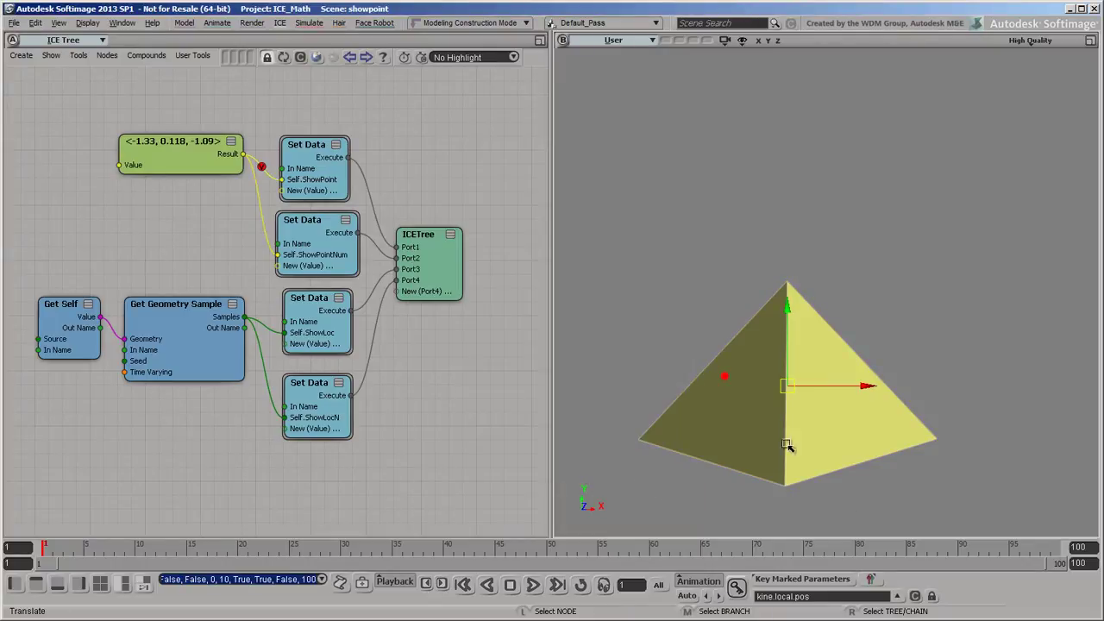
left_click_drag(786, 387, 945, 249)
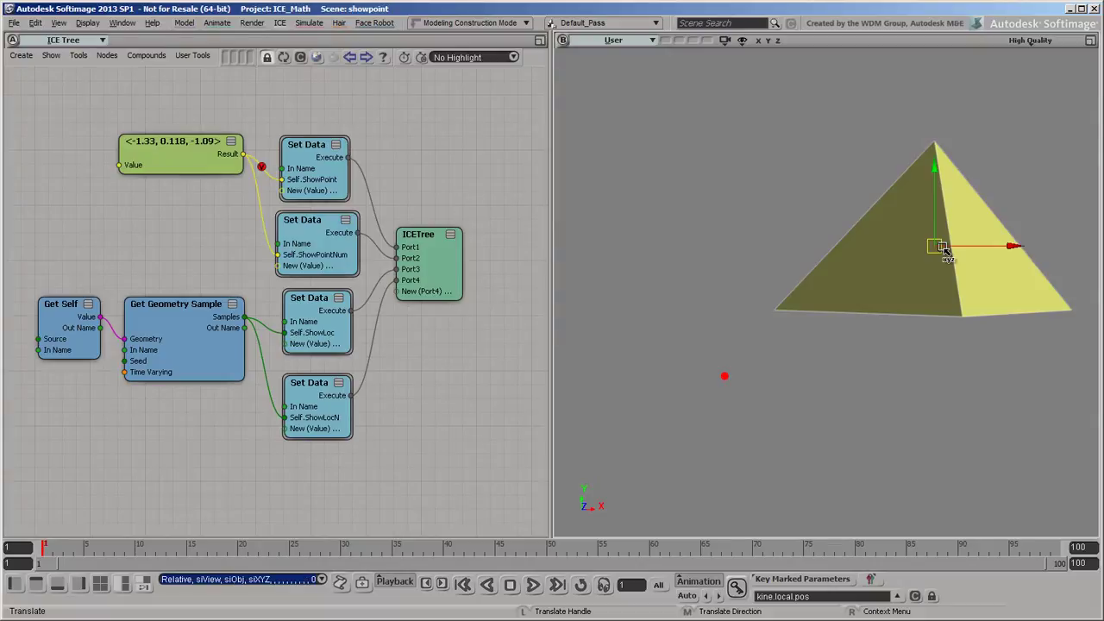
key("ctrl+z")
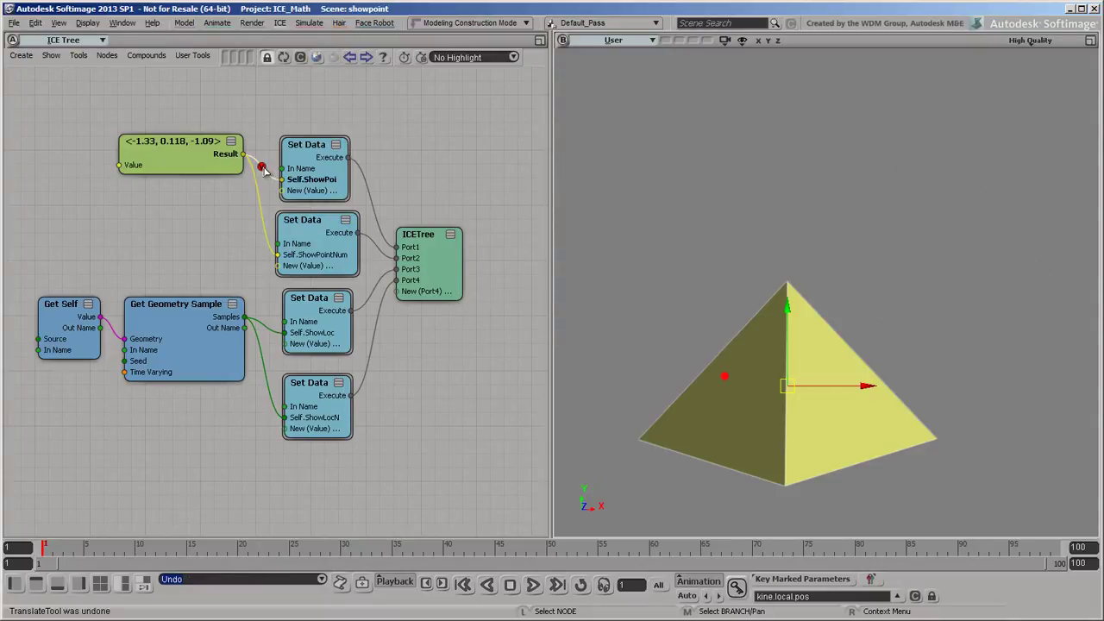
left_click(262, 167)
key("Delete")
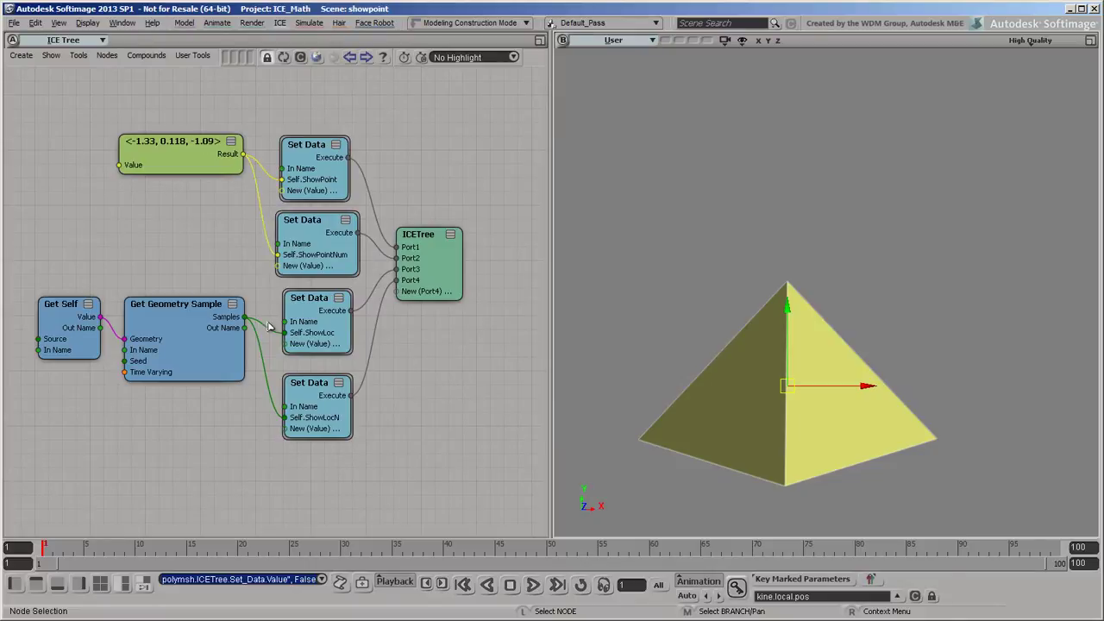
- Display the sampled location on the pyramid and test it with an undone move
left_click(268, 325)
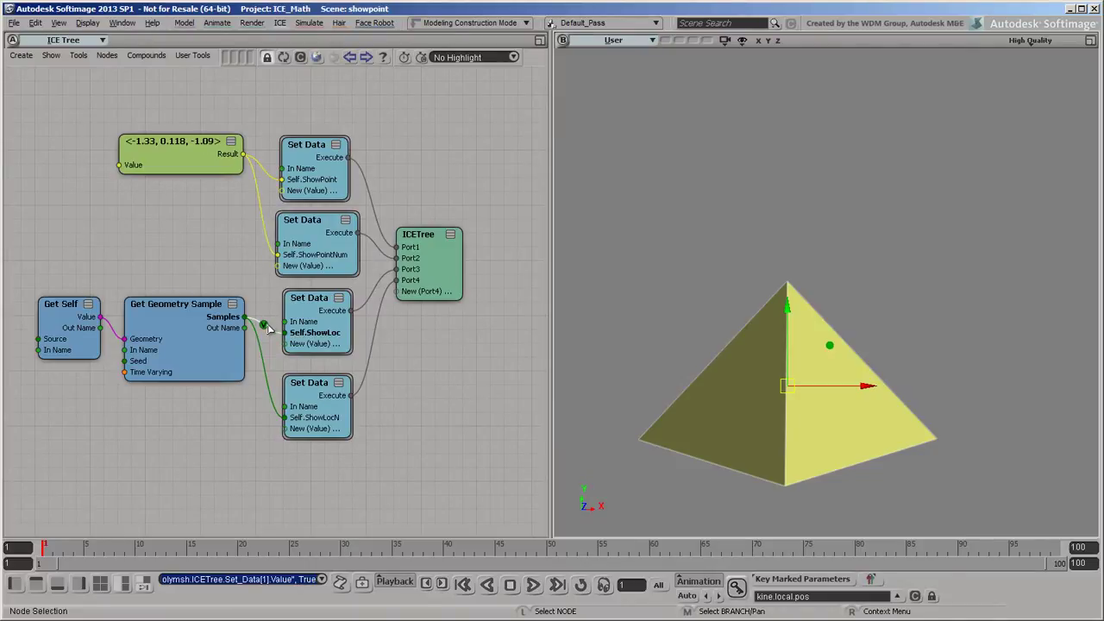
mouse_move(791, 387)
left_mouse_down()
mouse_move(921, 195)
mouse_move(722, 202)
mouse_move(828, 288)
mouse_move(841, 373)
left_mouse_up()
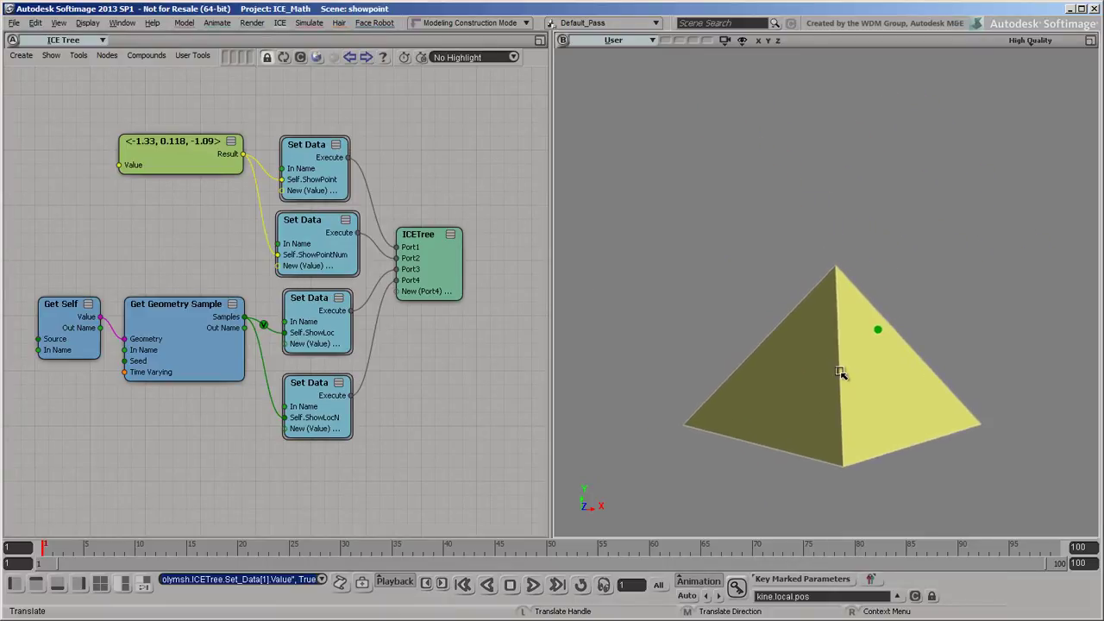
key("ctrl+z")
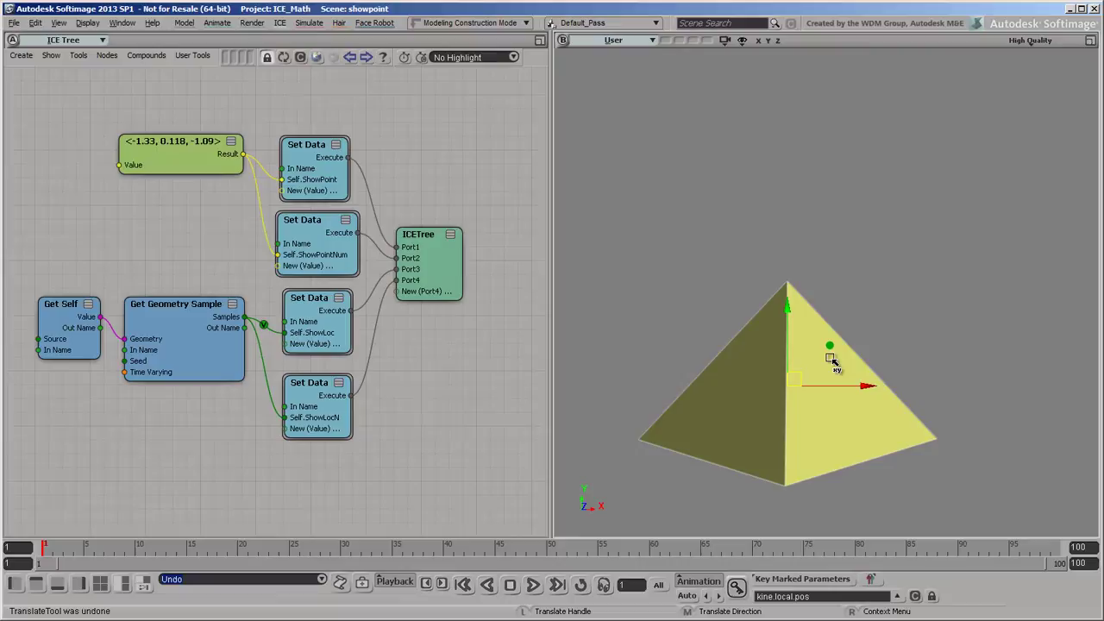
- Show the sampled location's coordinates and drag the apex vertex up and left
key("m")
mouse_move(789, 285)
left_mouse_down()
mouse_move(780, 279)
mouse_move(891, 205)
mouse_move(700, 278)
mouse_move(749, 343)
left_mouse_up()
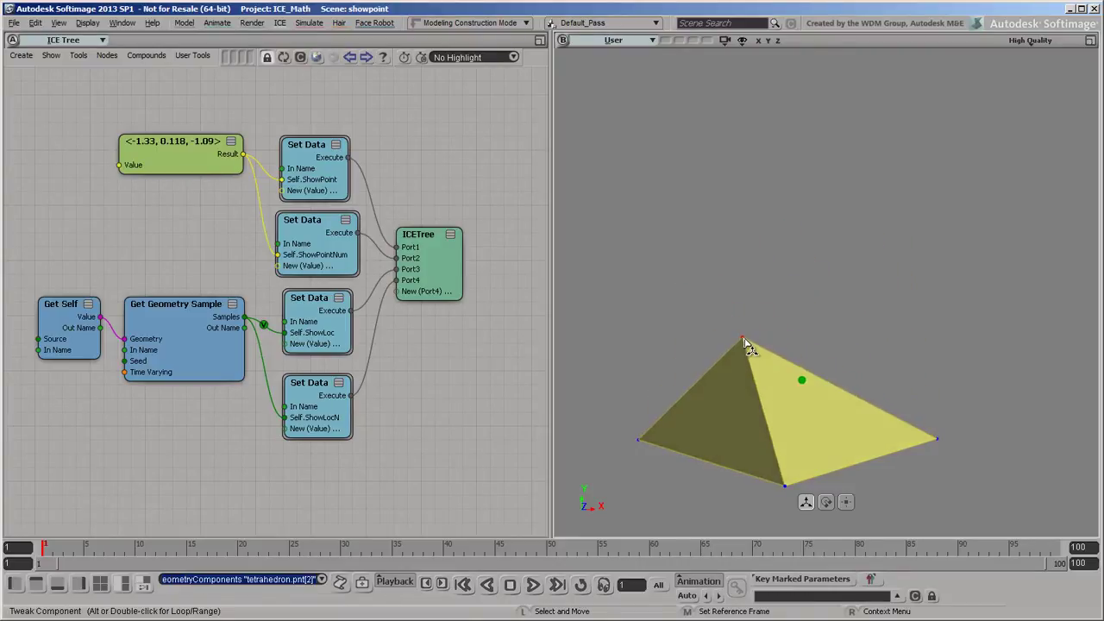
key("ctrl+z")
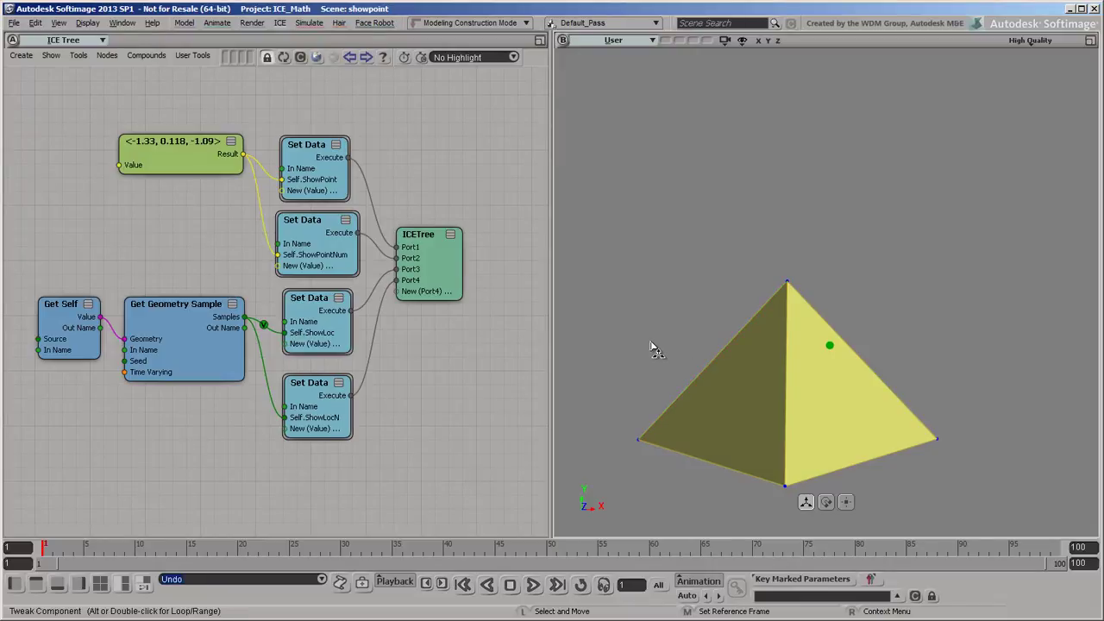
left_click(264, 369)
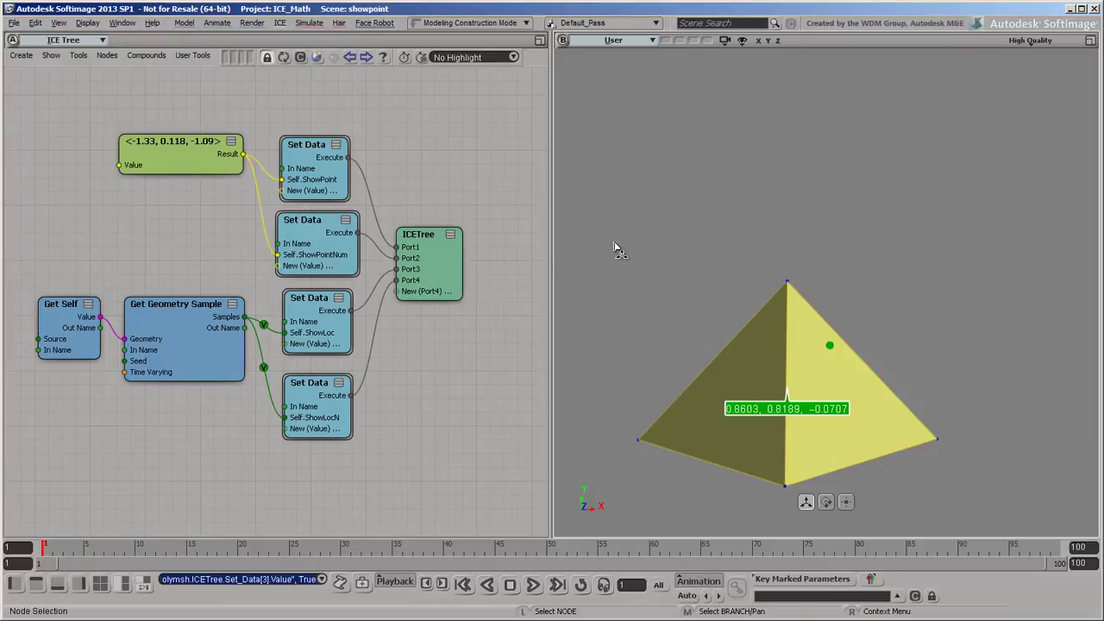
mouse_move(787, 282)
left_mouse_down()
mouse_move(681, 308)
mouse_move(661, 184)
mouse_move(821, 215)
mouse_move(654, 180)
mouse_move(700, 291)
mouse_move(654, 283)
mouse_move(617, 252)
left_mouse_up()
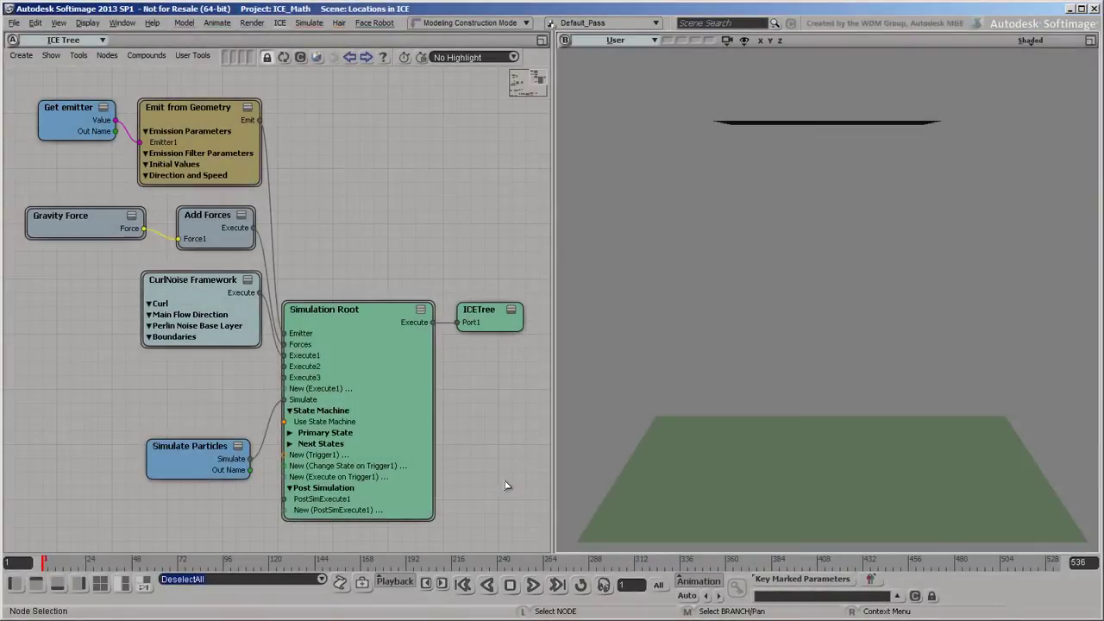
- Play the Locations in ICE particle simulation from the start
left_click(533, 585)
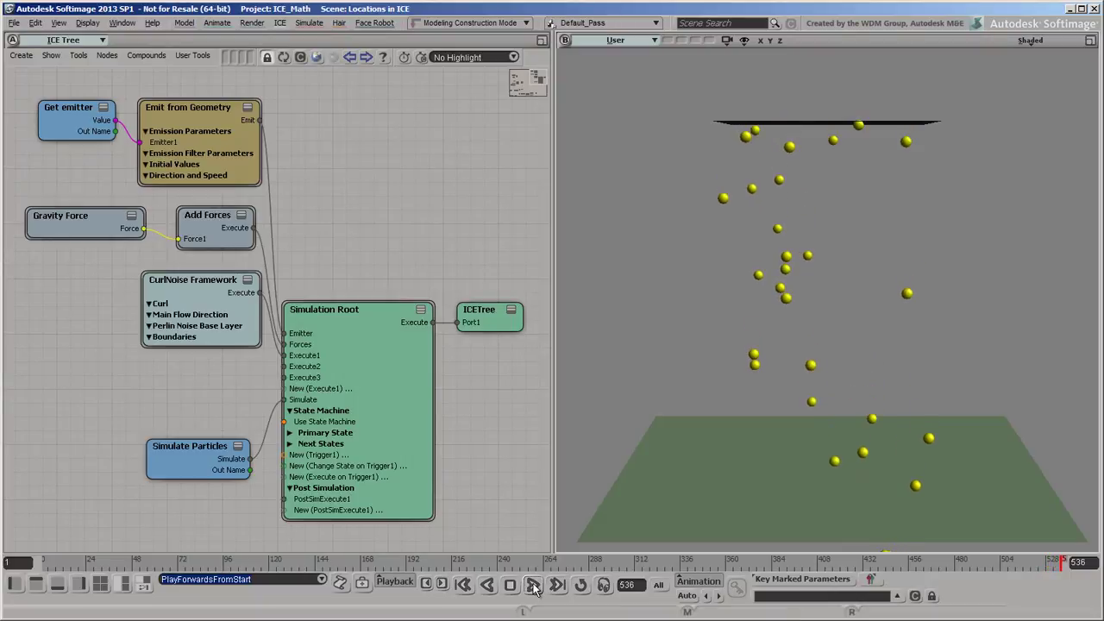
- Frame the raycast nodes, look inside Calculate Velocity per Frame, and return to the main tree
key("a")
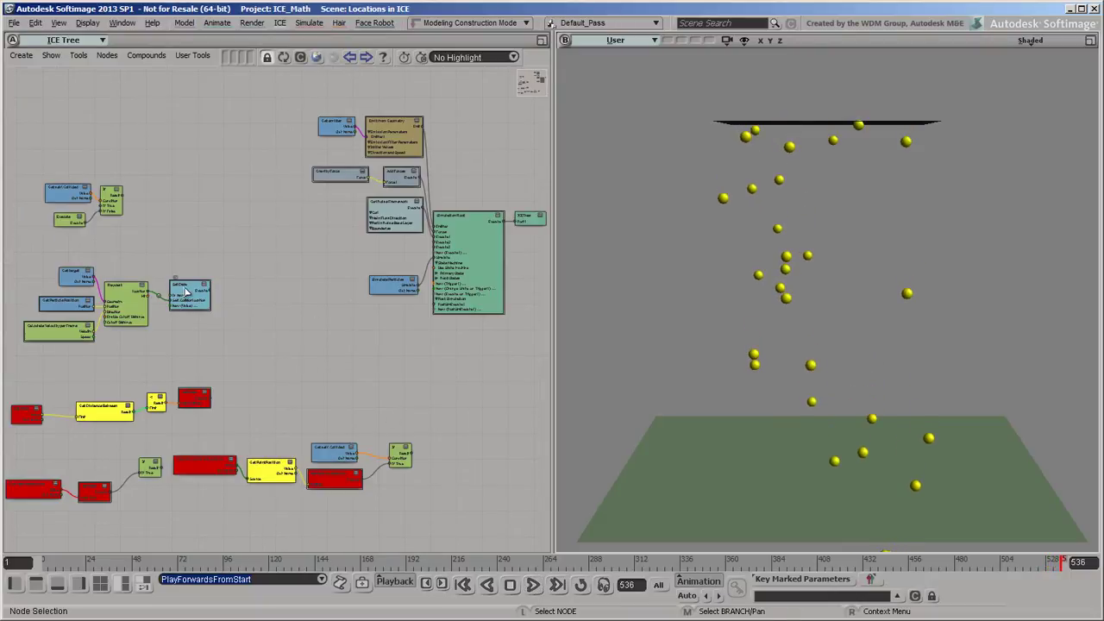
mouse_move(185, 293)
left_mouse_down()
mouse_move(285, 258)
mouse_move(380, 250)
left_mouse_up()
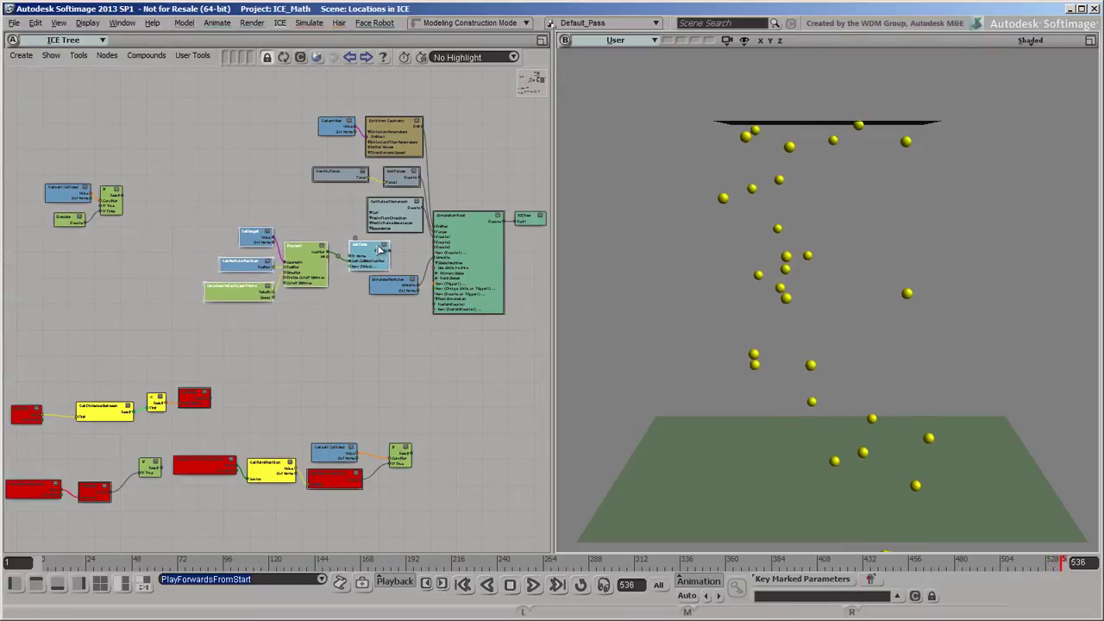
key("f")
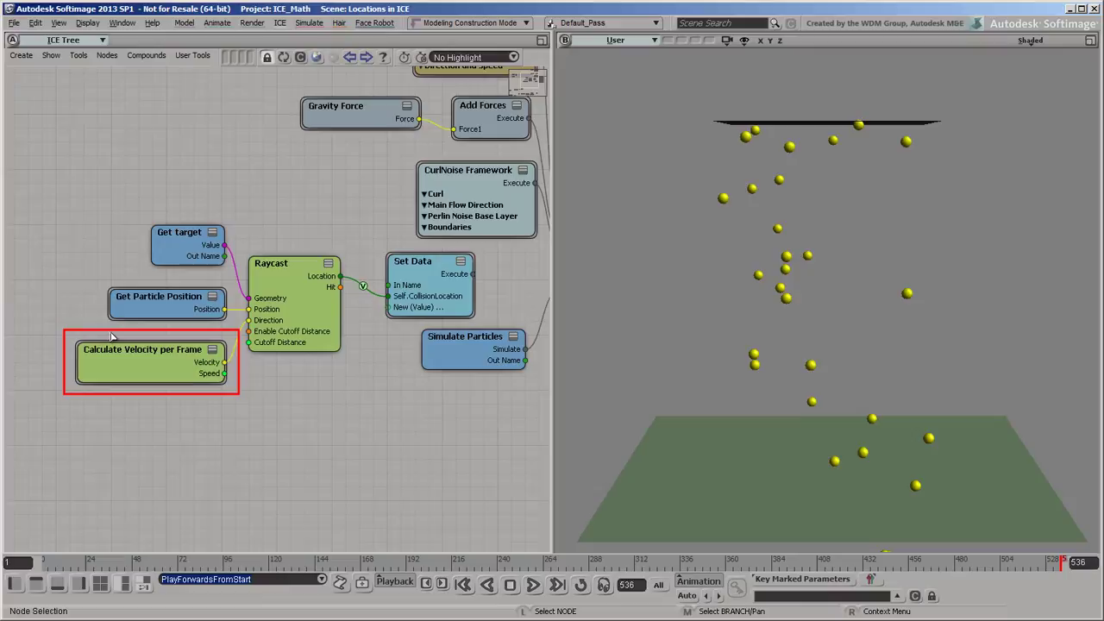
double_click(91, 345)
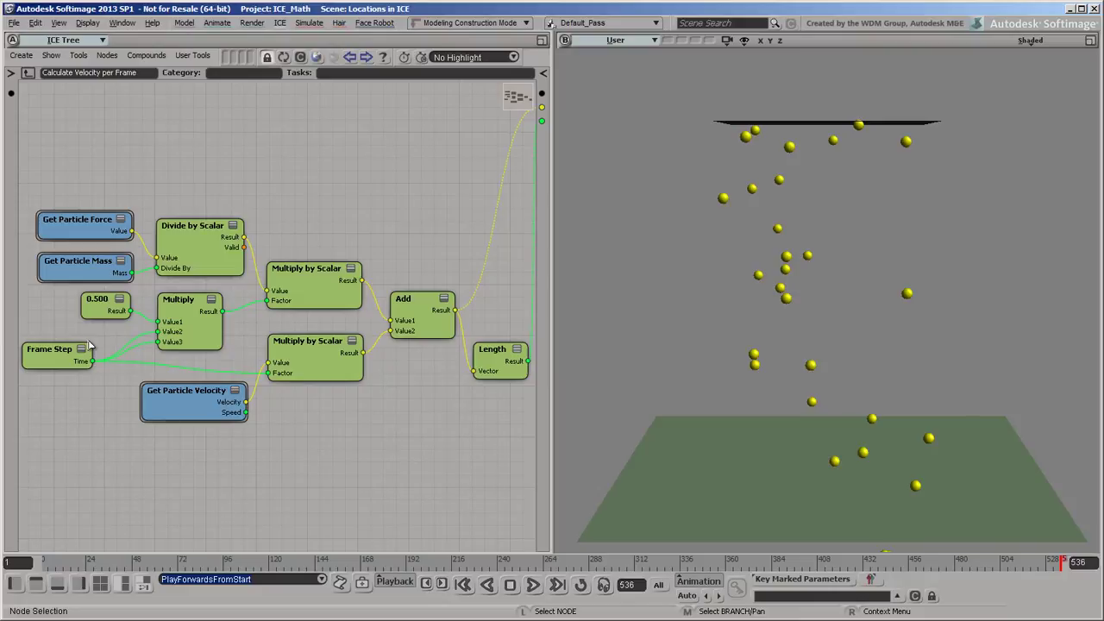
left_click(30, 74)
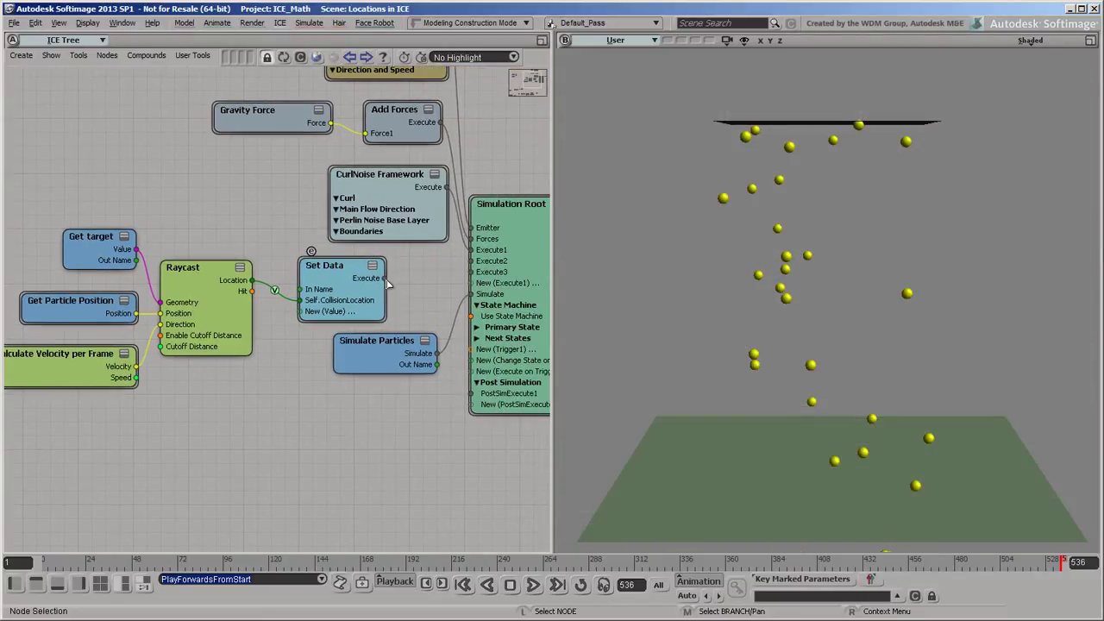
- Connect the collision-location Set Data to Simulation Root Execute2 and replay the simulation
left_click_drag(384, 278, 473, 260)
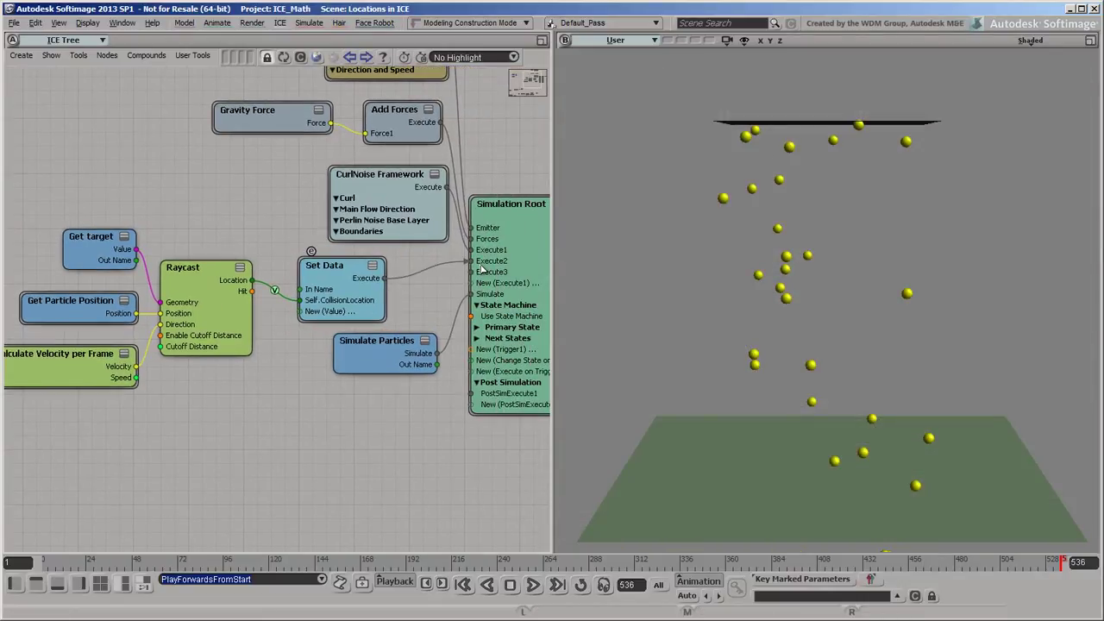
left_click(533, 585)
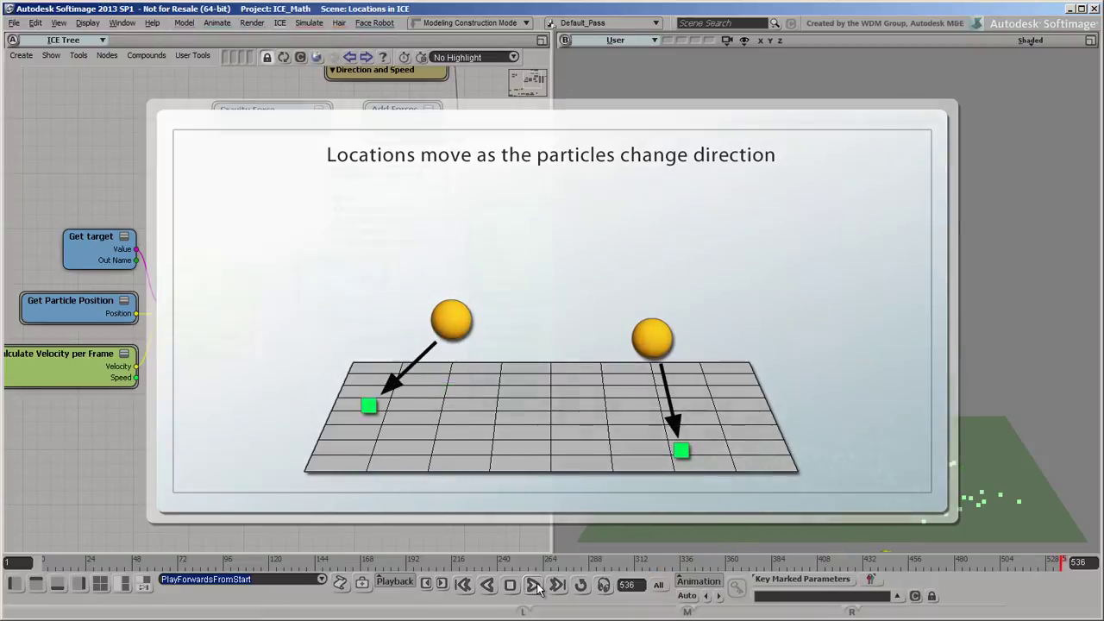
key("a")
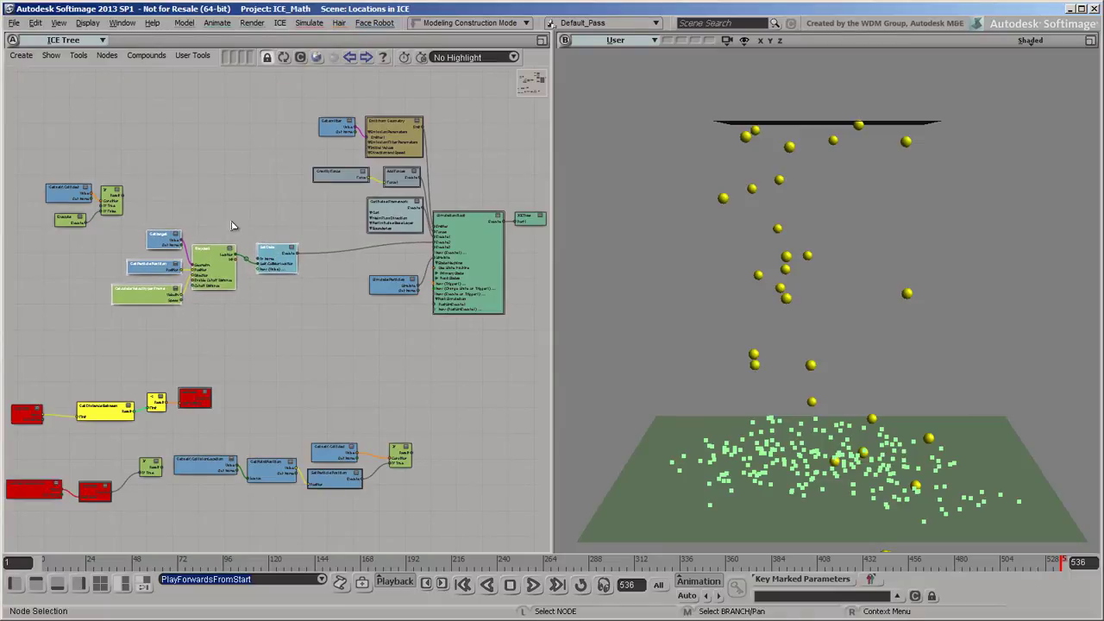
- Route the collision Set Data into Execute Port1 under the If, and wire If into the root
left_click_drag(375, 248, 392, 248)
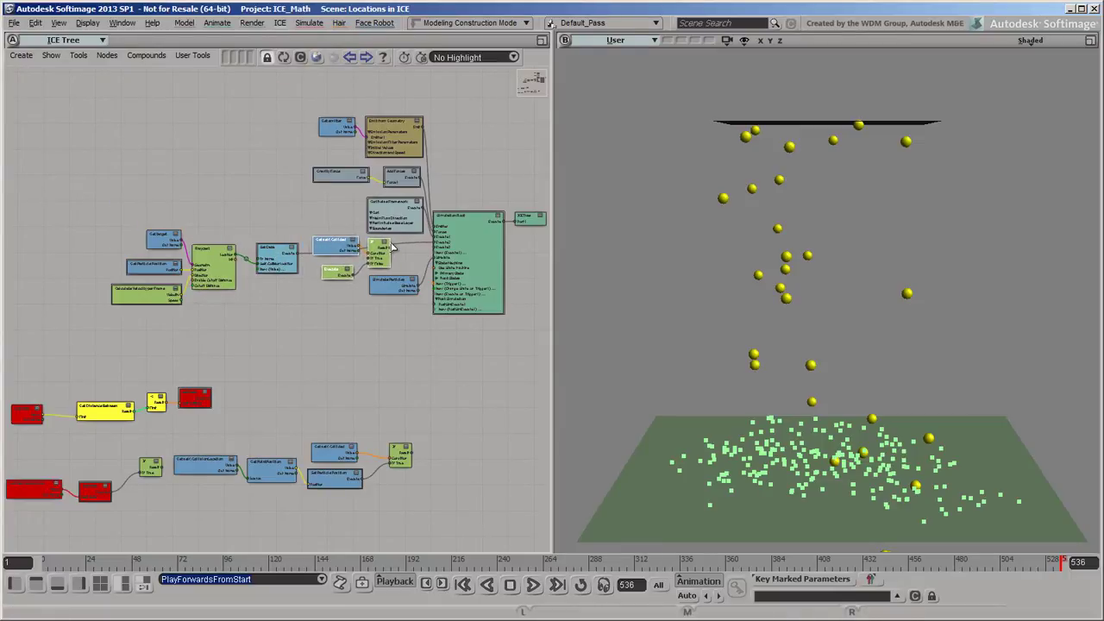
key("f")
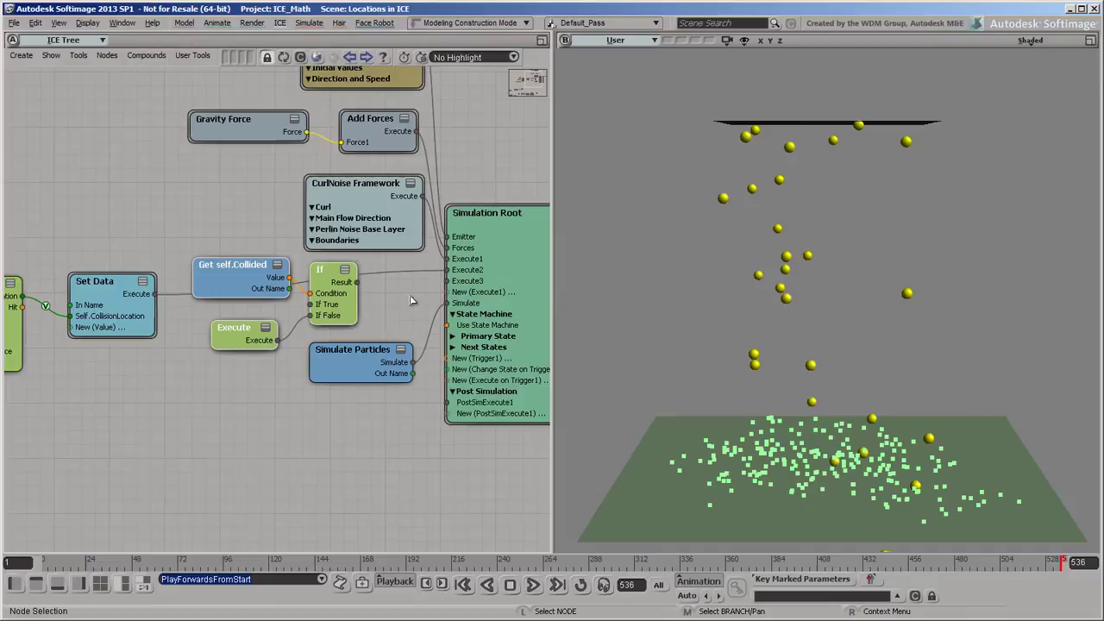
left_click(407, 302)
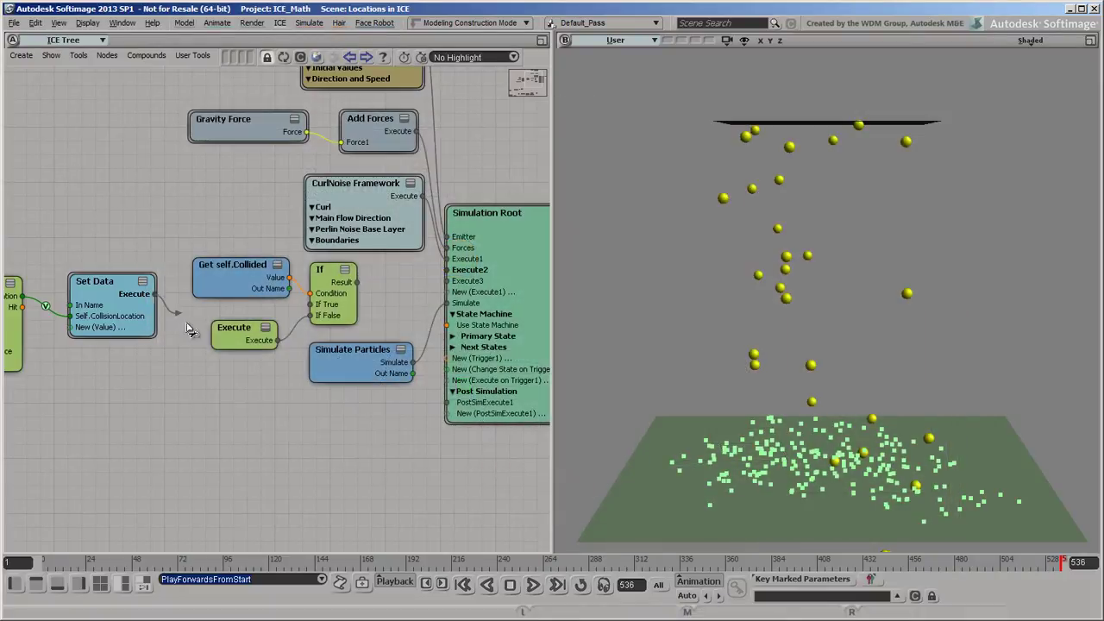
left_click_drag(155, 294, 226, 331)
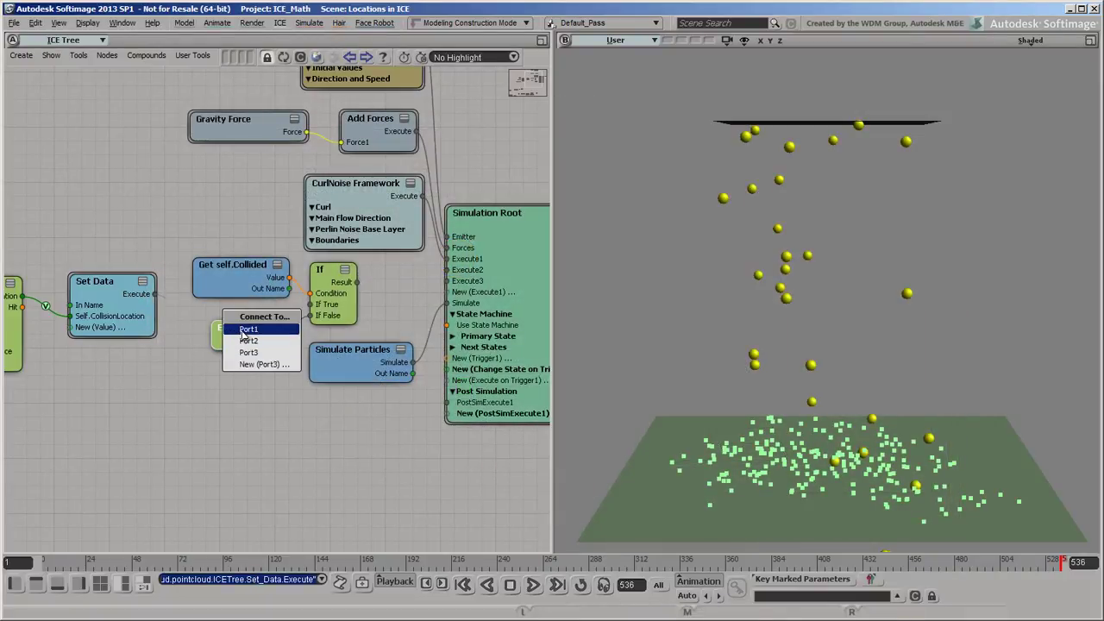
left_click(244, 331)
left_click_drag(357, 282, 455, 275)
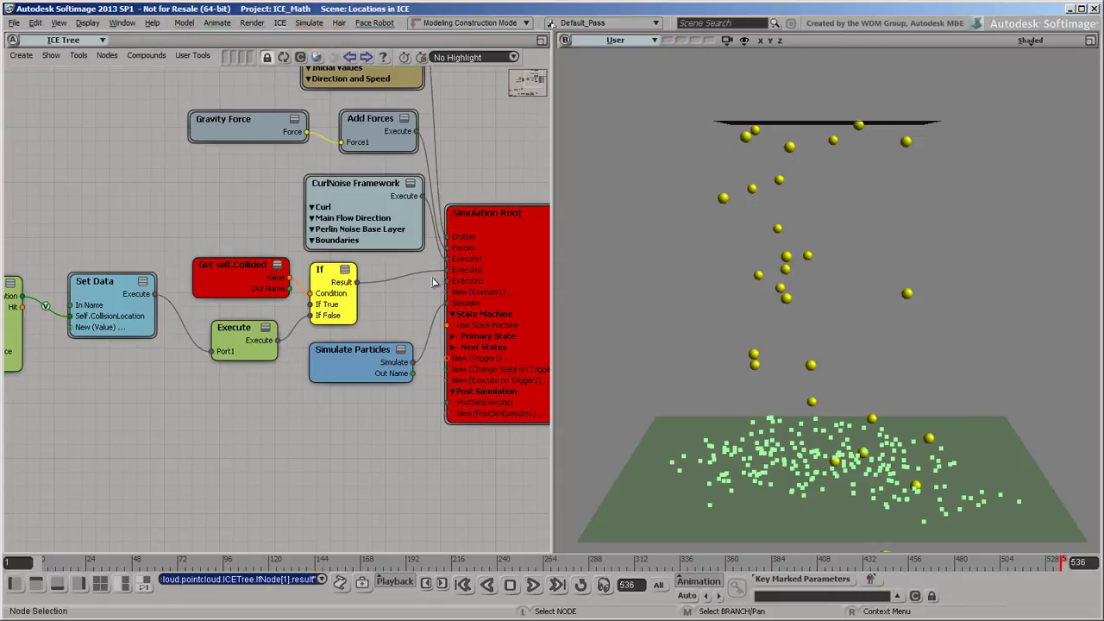
- Place the Get Data chain beside Raycast, zoom in, and drag Raycast Location onto Get Data
scroll(434, 282, "down", 5)
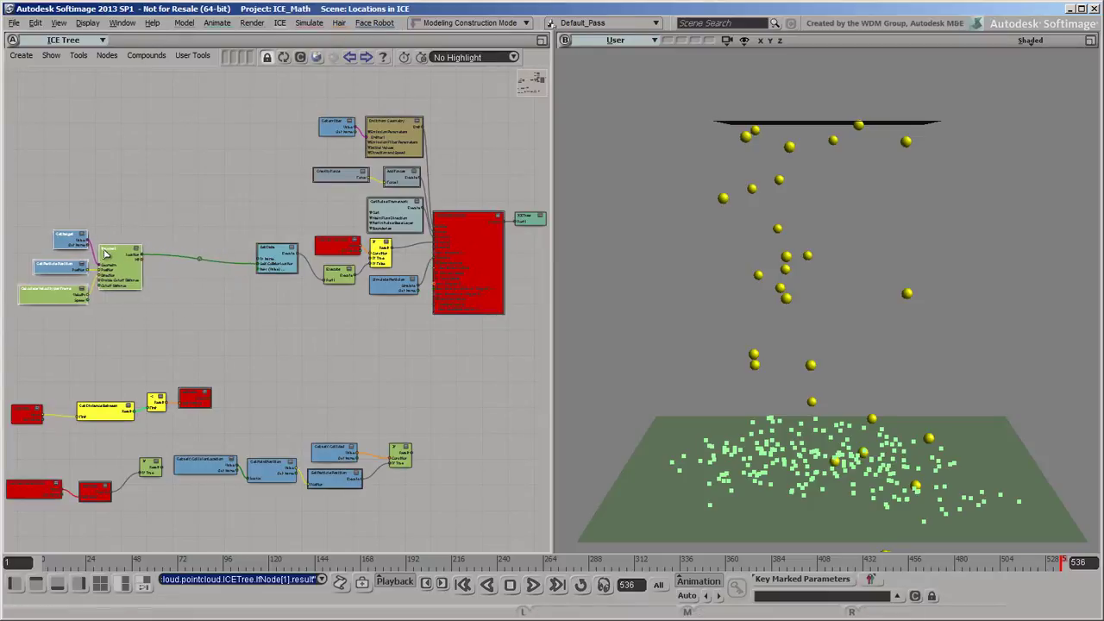
left_click_drag(216, 259, 77, 263)
scroll(224, 370, "down", 1)
left_click_drag(215, 379, 294, 291)
key("shift+z")
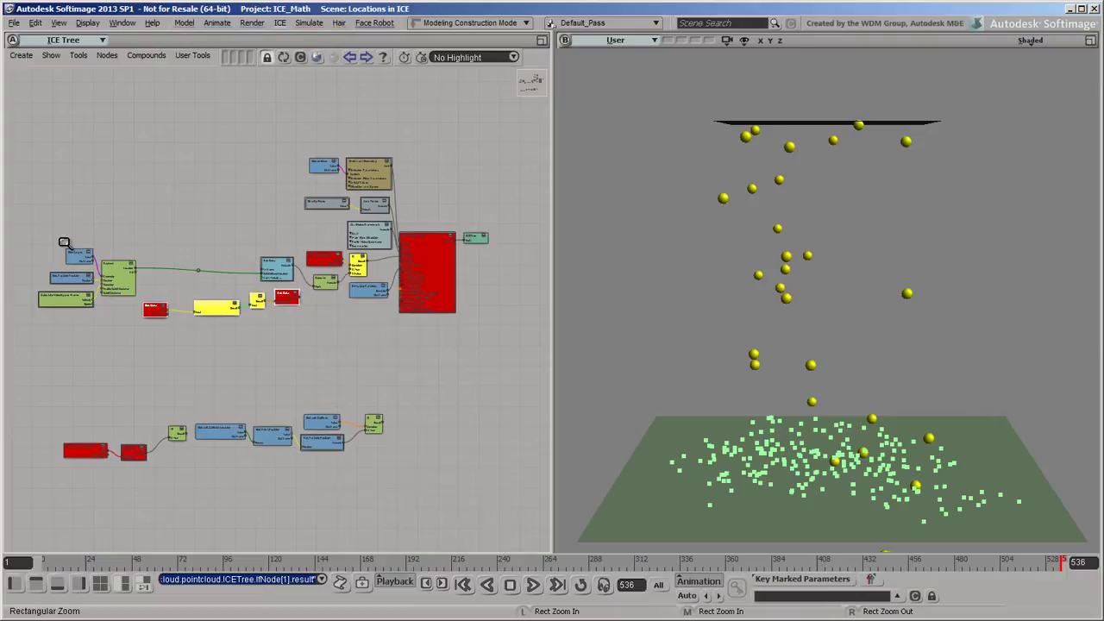
left_click_drag(31, 240, 176, 347)
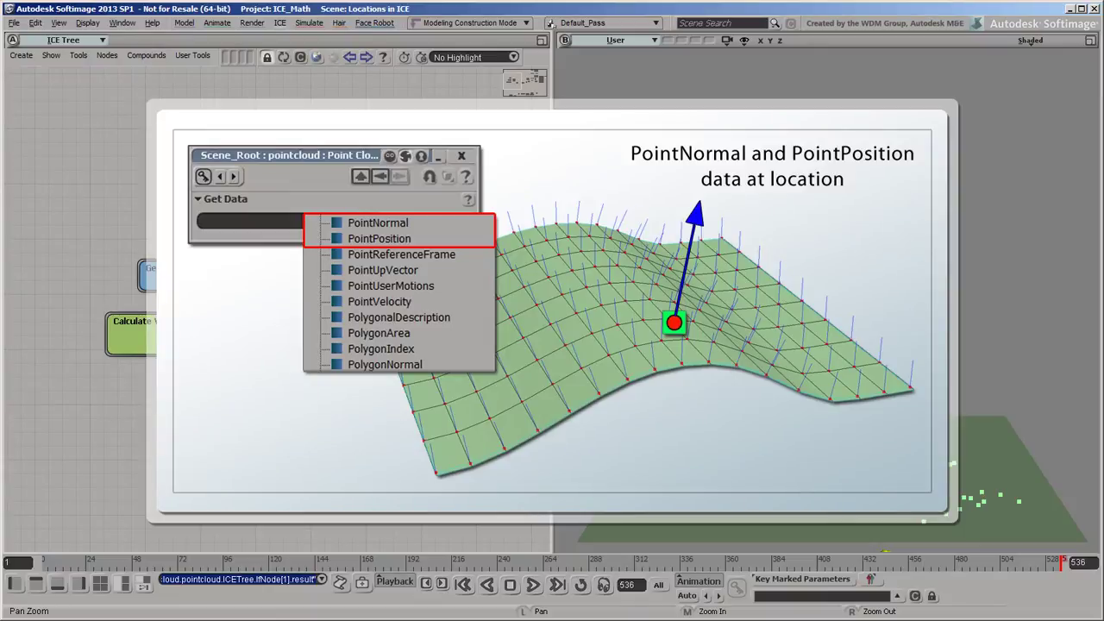
key("z")
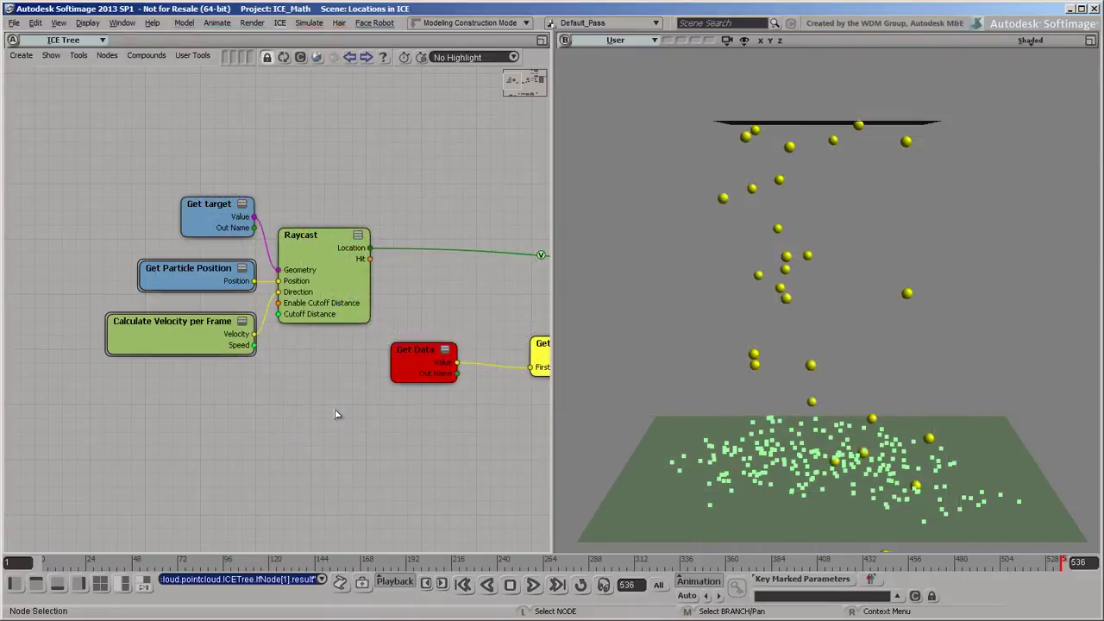
left_click_drag(370, 258, 403, 385)
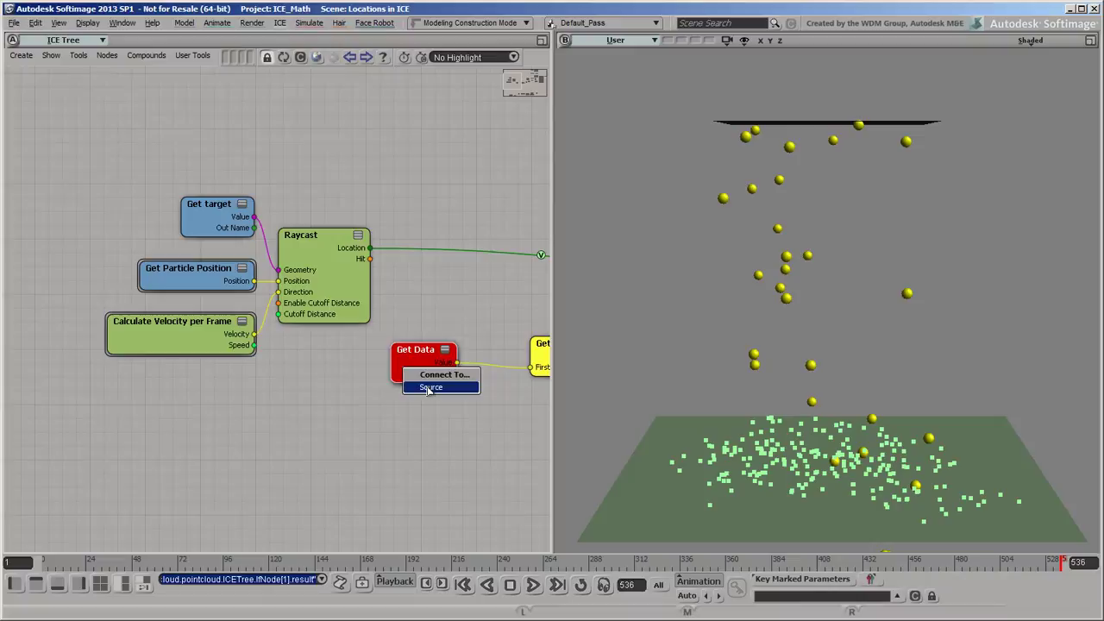
- Connect Raycast Location to Get Data's Source and set it to read PointPosition
left_click(429, 387)
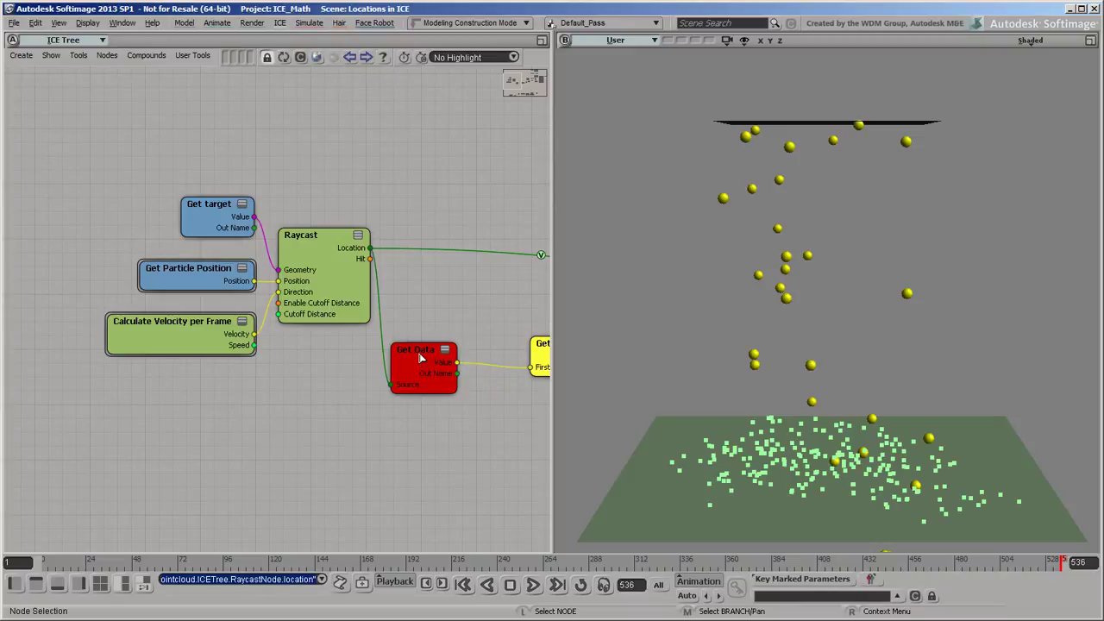
double_click(422, 358)
left_click_drag(219, 89, 215, 61)
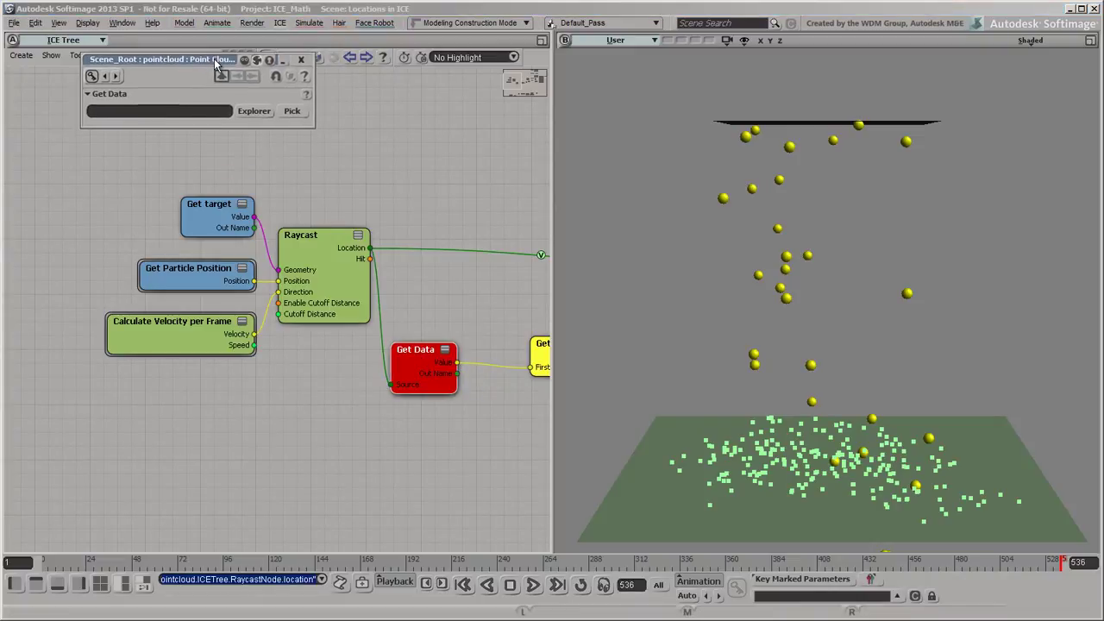
left_click(255, 112)
left_click(274, 135)
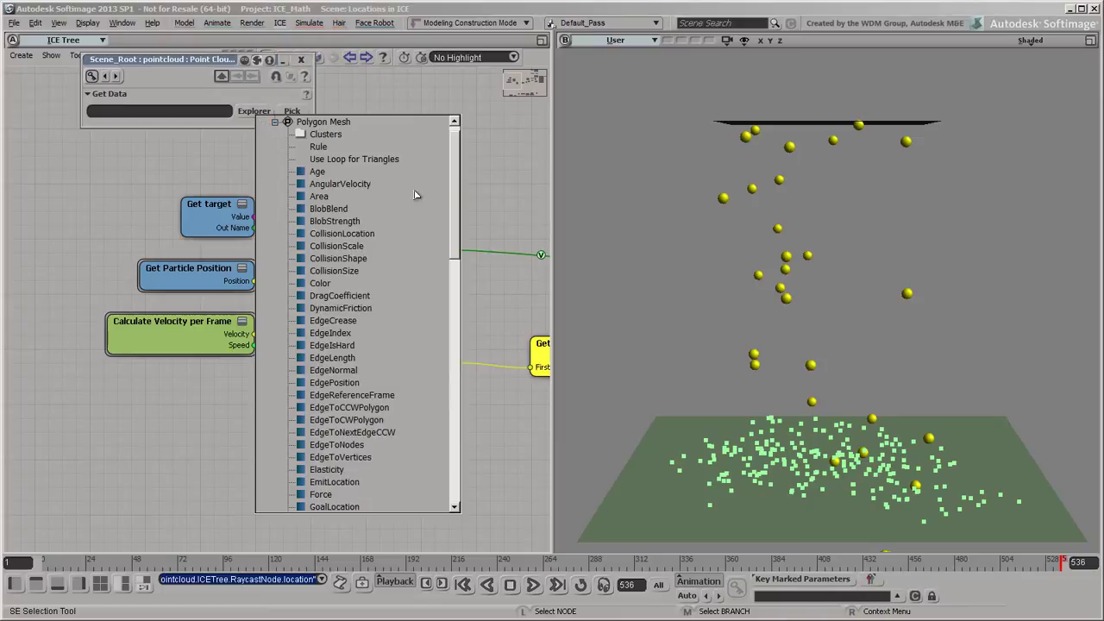
left_click_drag(459, 186, 449, 328)
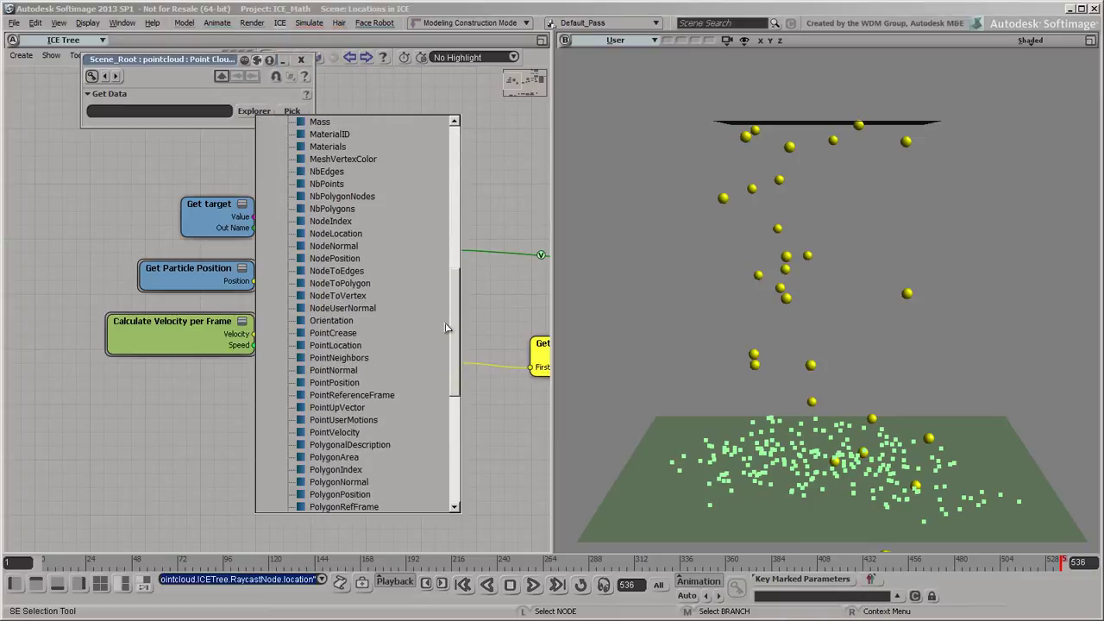
left_click(354, 386)
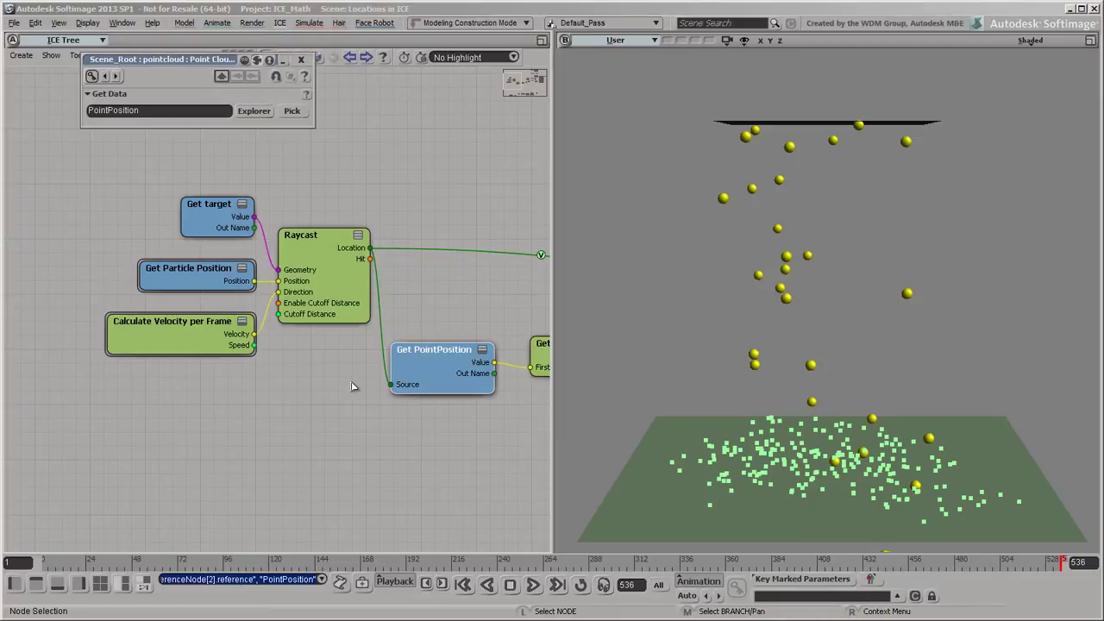
left_click(301, 59)
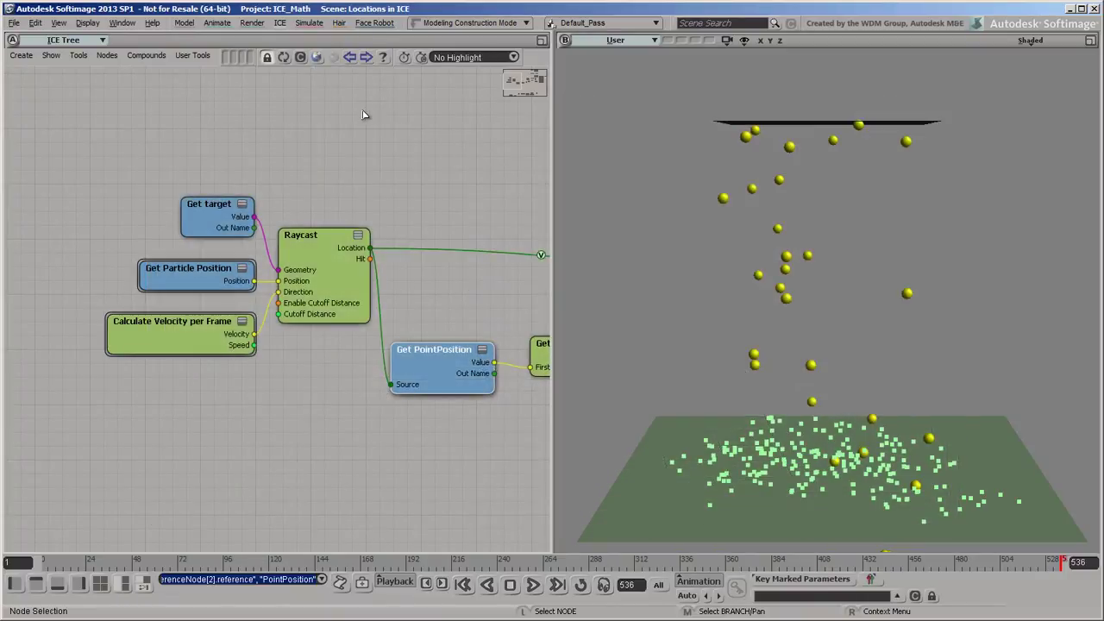
- Feed particle position and hit-point position into Get Distance Between's First and Second inputs
middle_click_drag(406, 143, 296, 122)
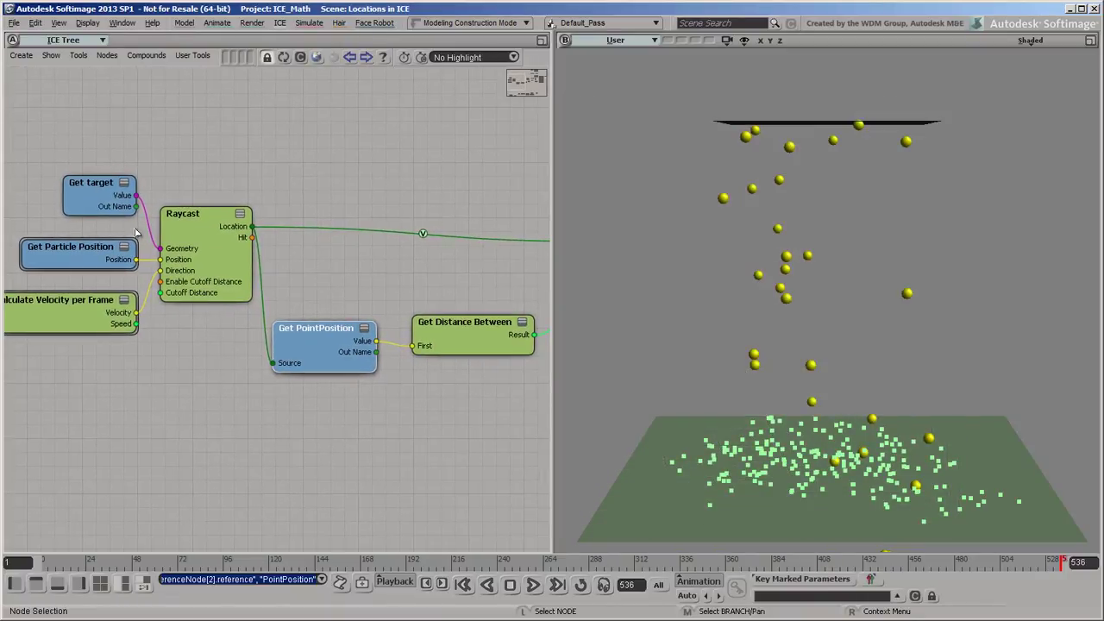
left_click_drag(134, 259, 432, 342)
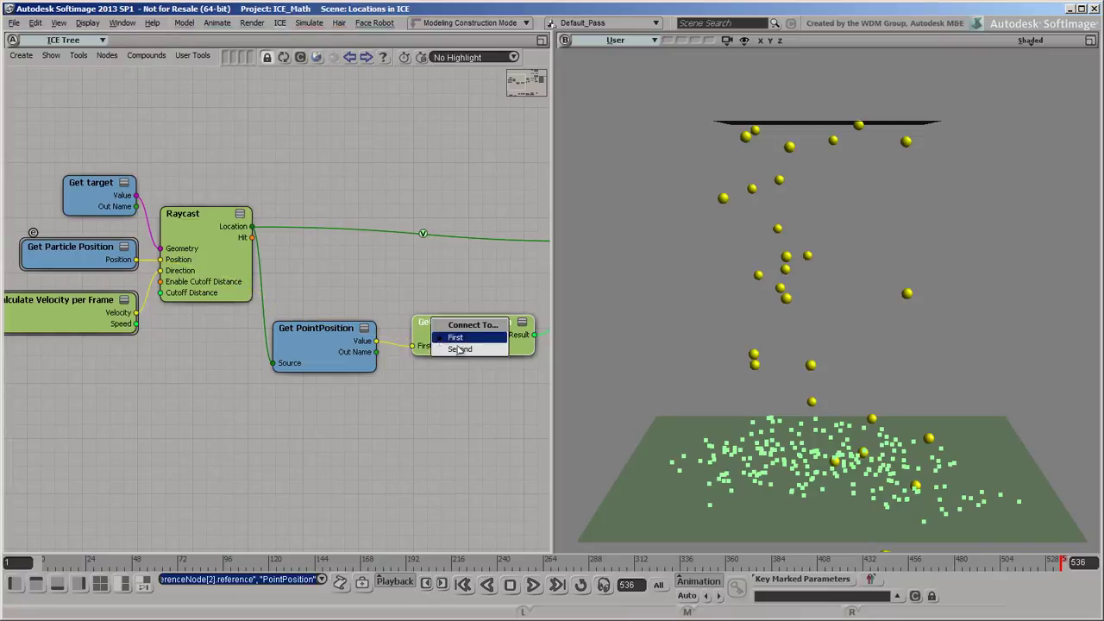
left_click(464, 356)
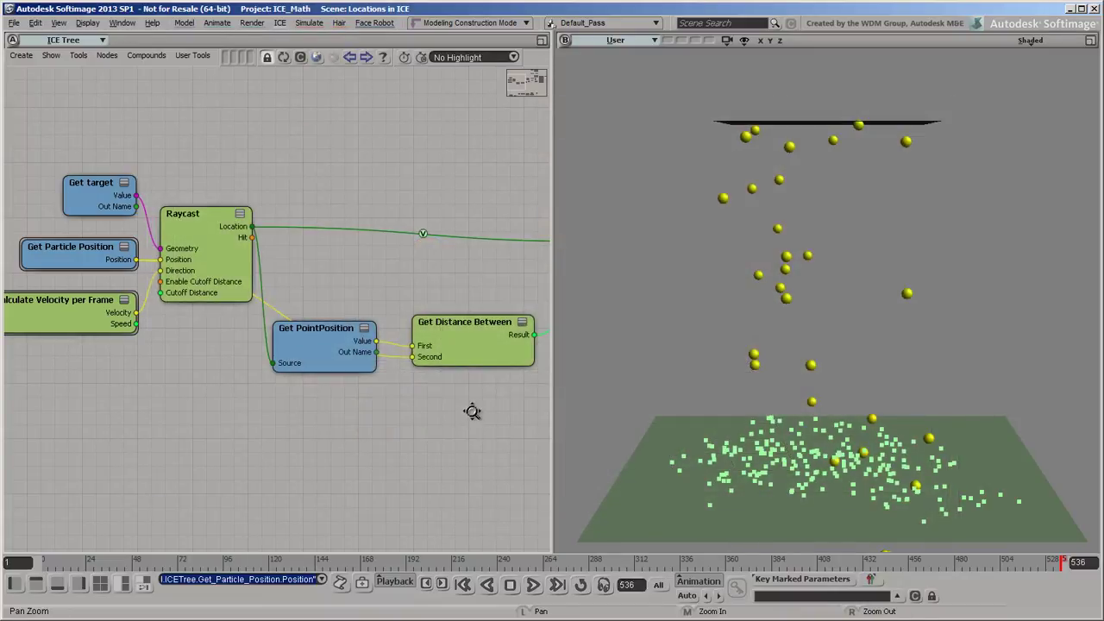
- Plug per-frame Speed into the < node's Second and connect Set Self.Collided to Execute
middle_click_drag(469, 411, 409, 395)
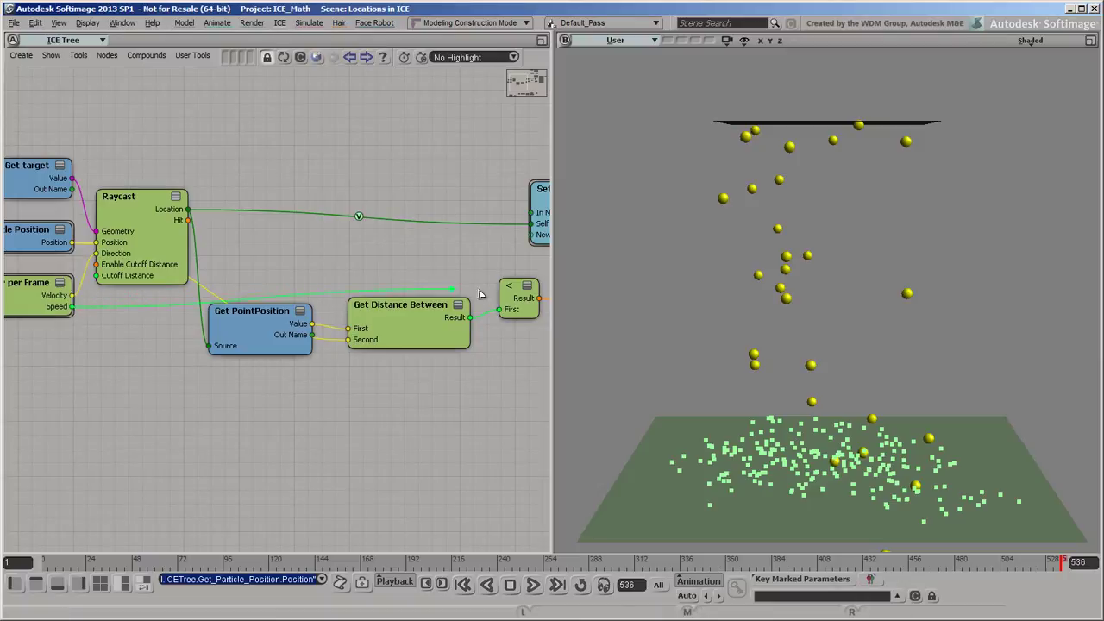
left_click_drag(101, 308, 517, 298)
left_click(536, 306)
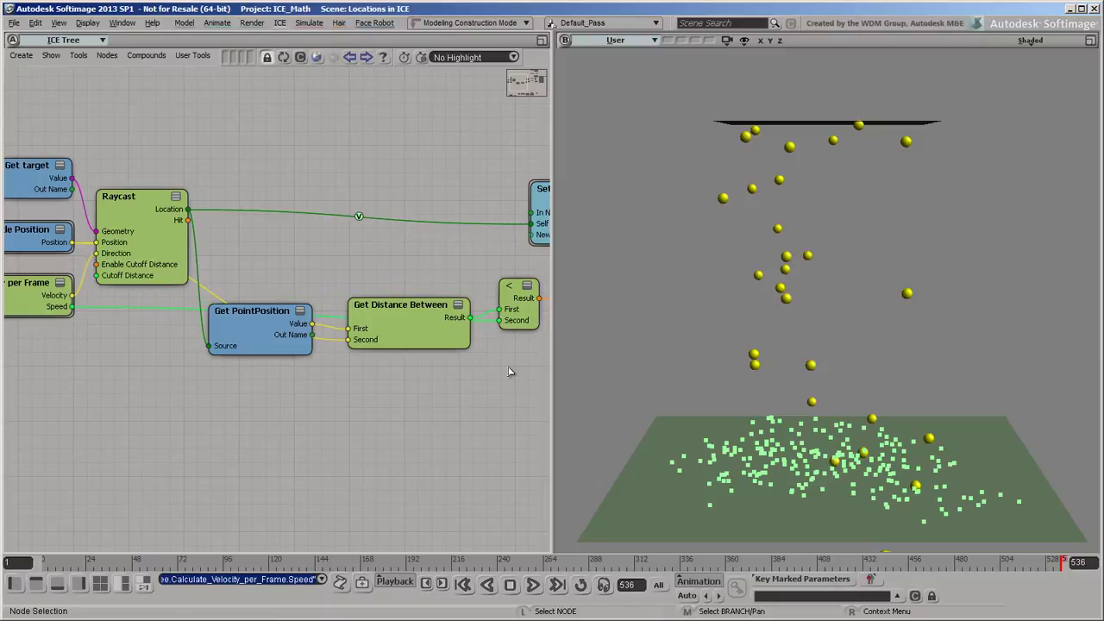
middle_click_drag(515, 374, 337, 394)
left_click_drag(448, 315, 505, 276)
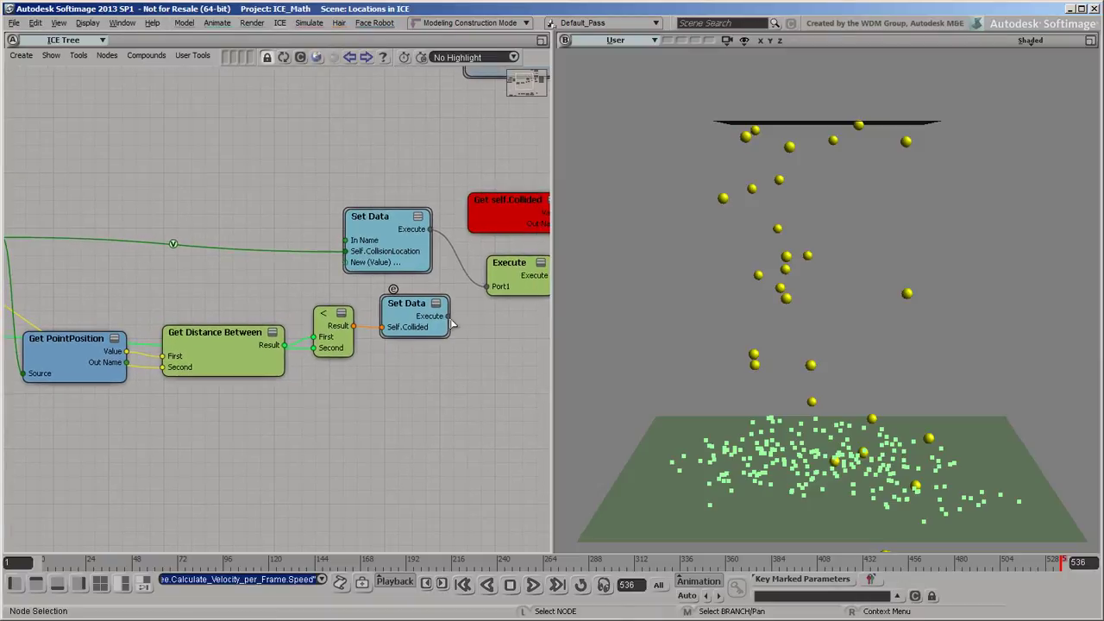
- Attach Set Self.Collided to Execute's second port and wire the lower If into PostSimExecute1
left_click(522, 270)
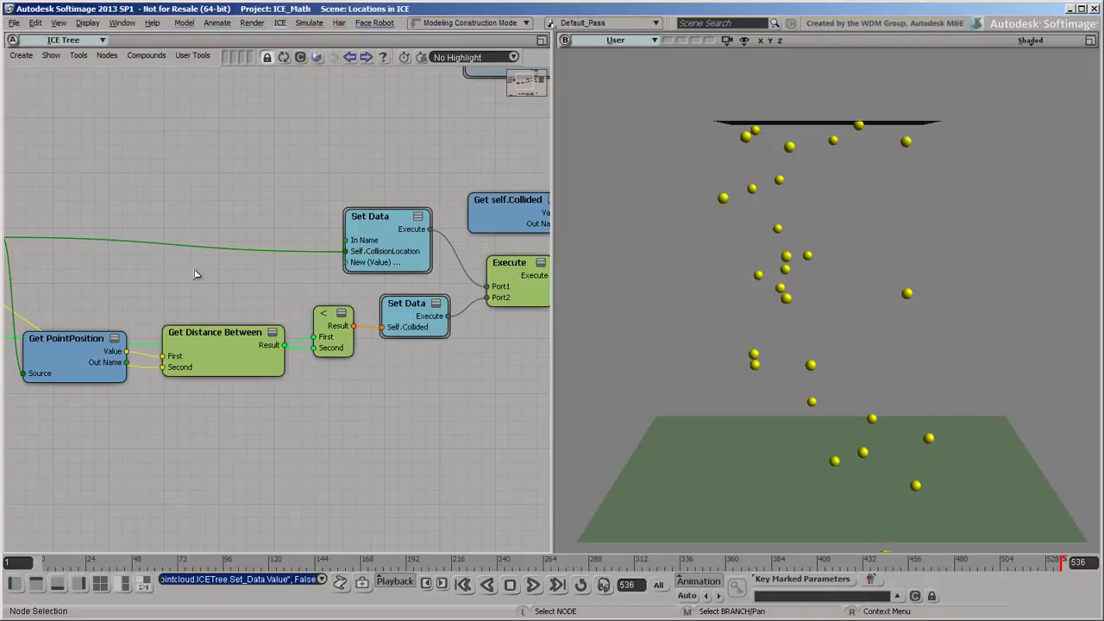
key("a")
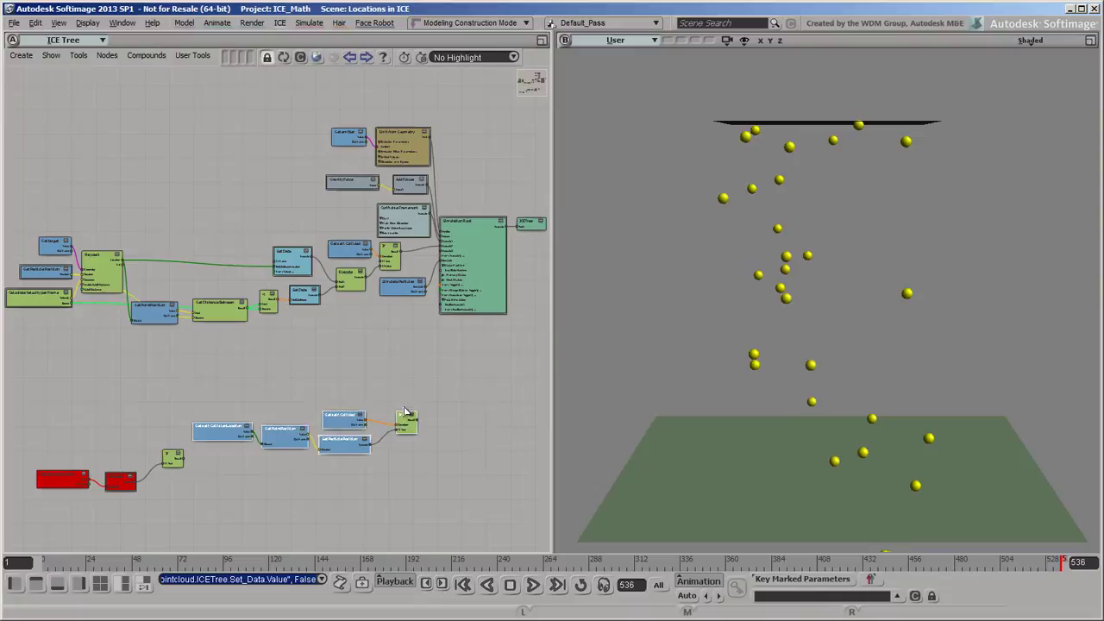
left_click_drag(409, 448, 411, 353)
key("f")
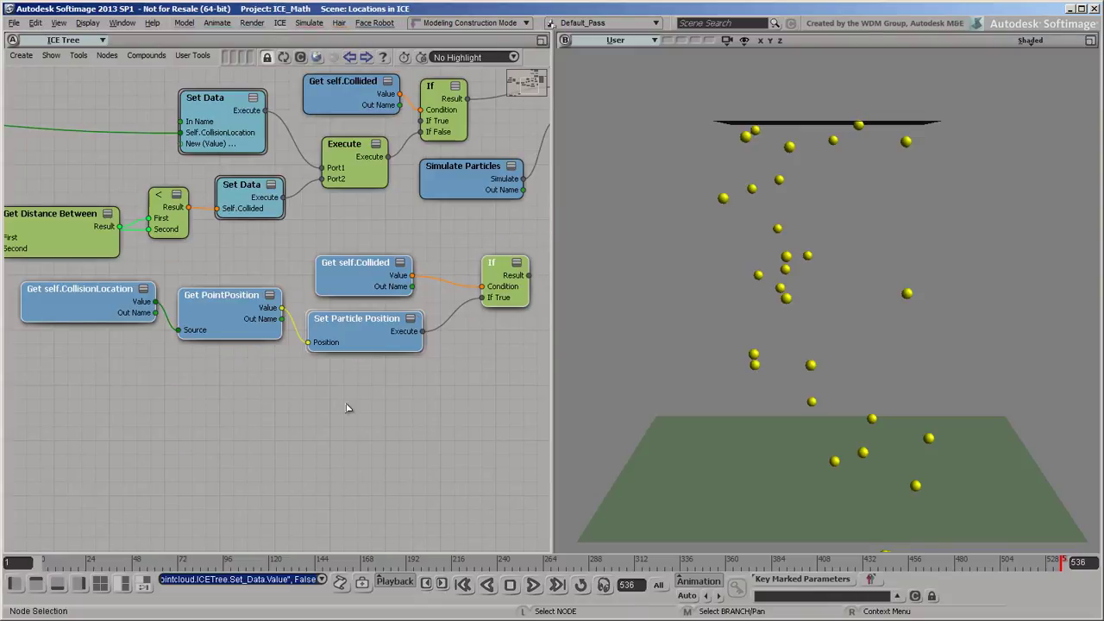
left_click(360, 417)
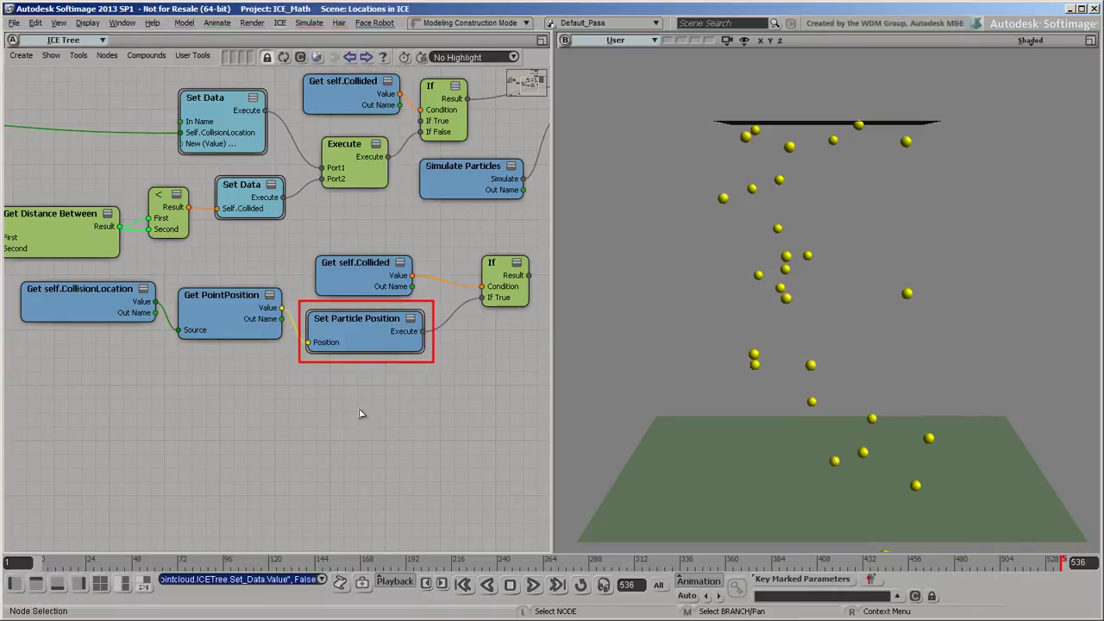
middle_click_drag(374, 399, 264, 432)
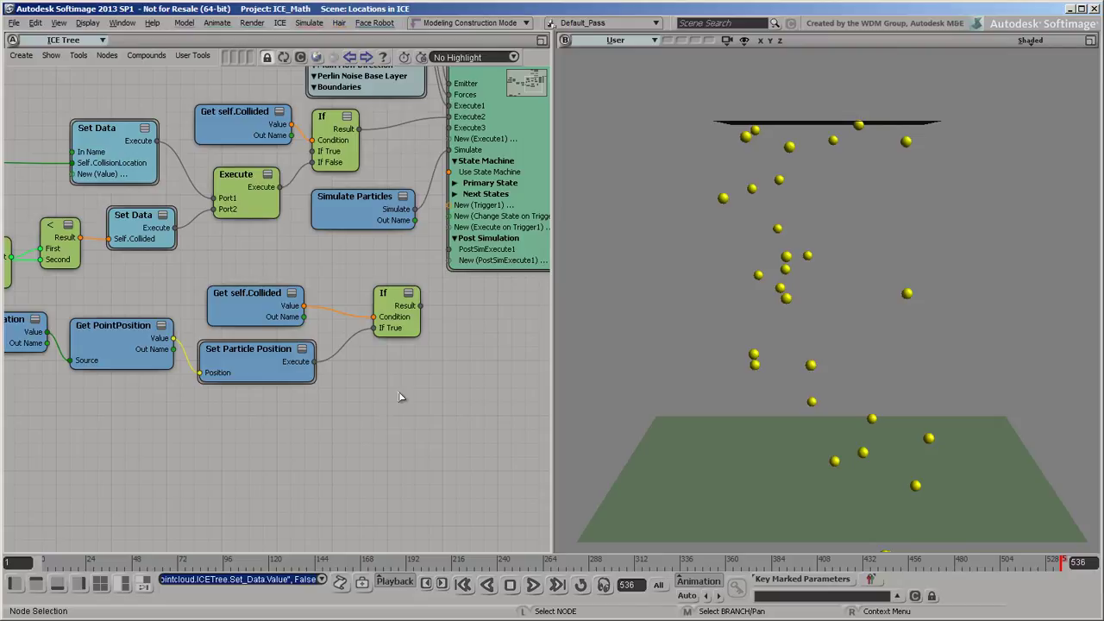
left_click_drag(420, 306, 449, 251)
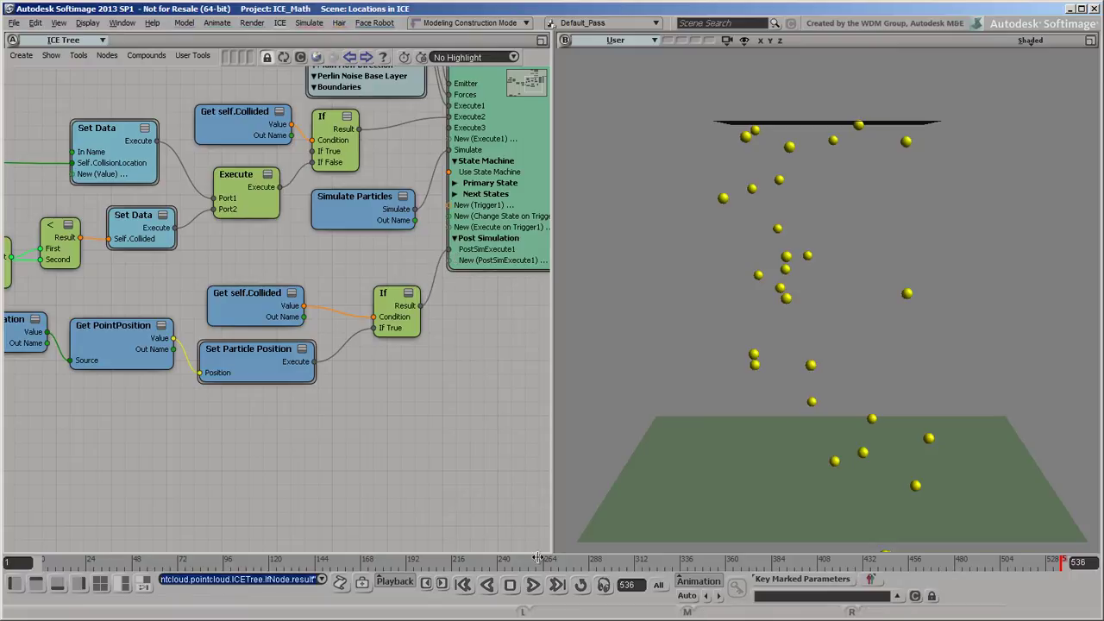
- Replay the simulation, then raise the target plane and pull one of its points to warp it
left_click(534, 585)
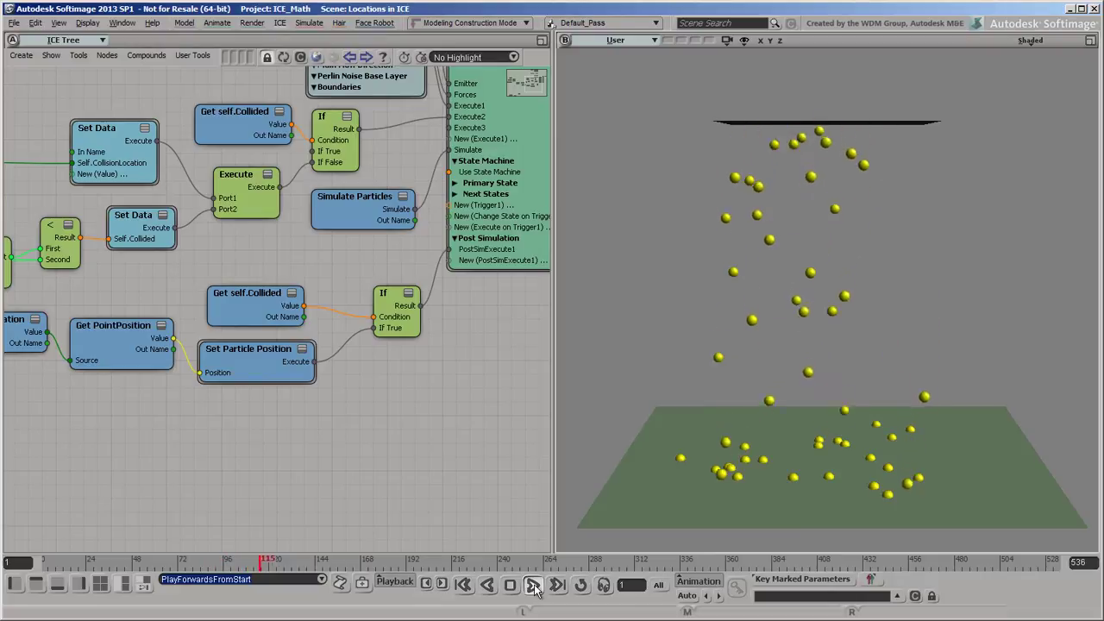
left_click(630, 527)
key("v")
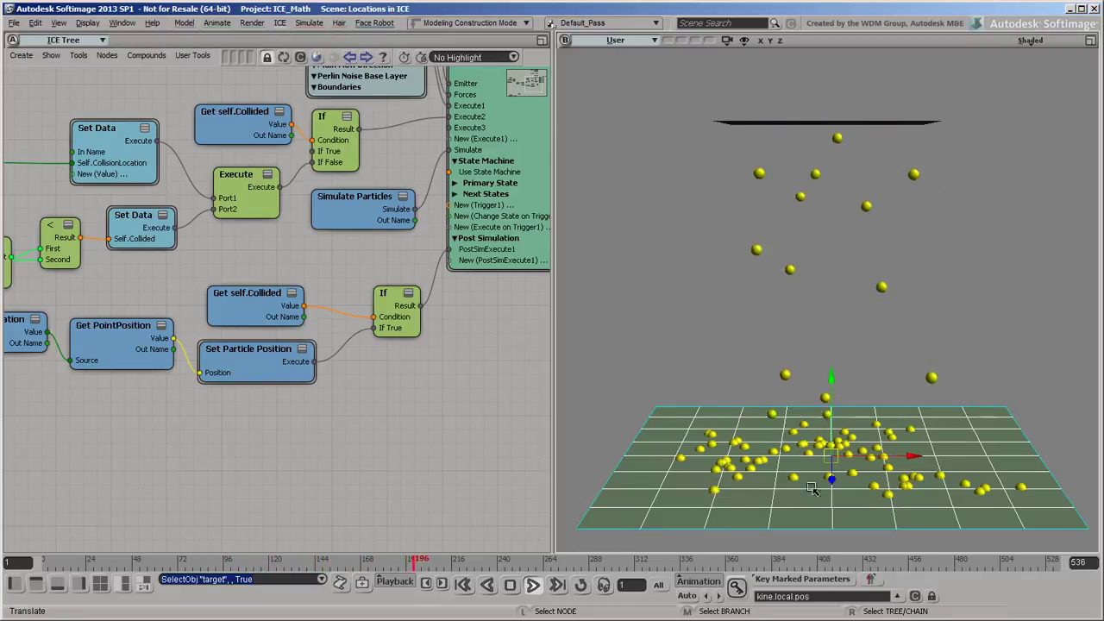
mouse_move(830, 435)
left_mouse_down()
mouse_move(830, 405)
mouse_move(826, 420)
left_mouse_up()
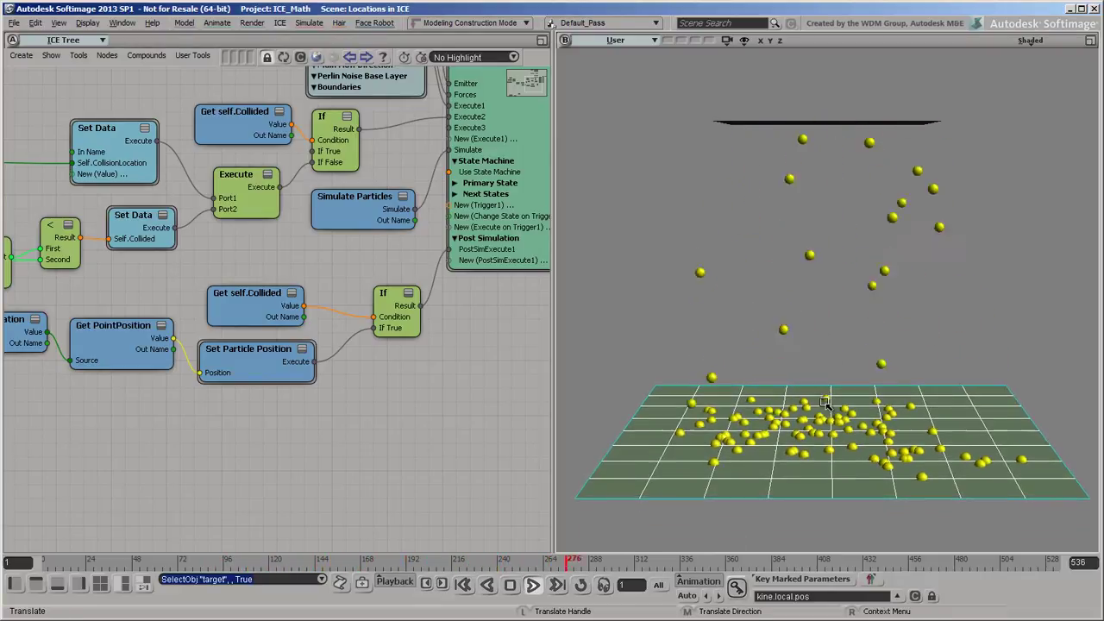
key("m")
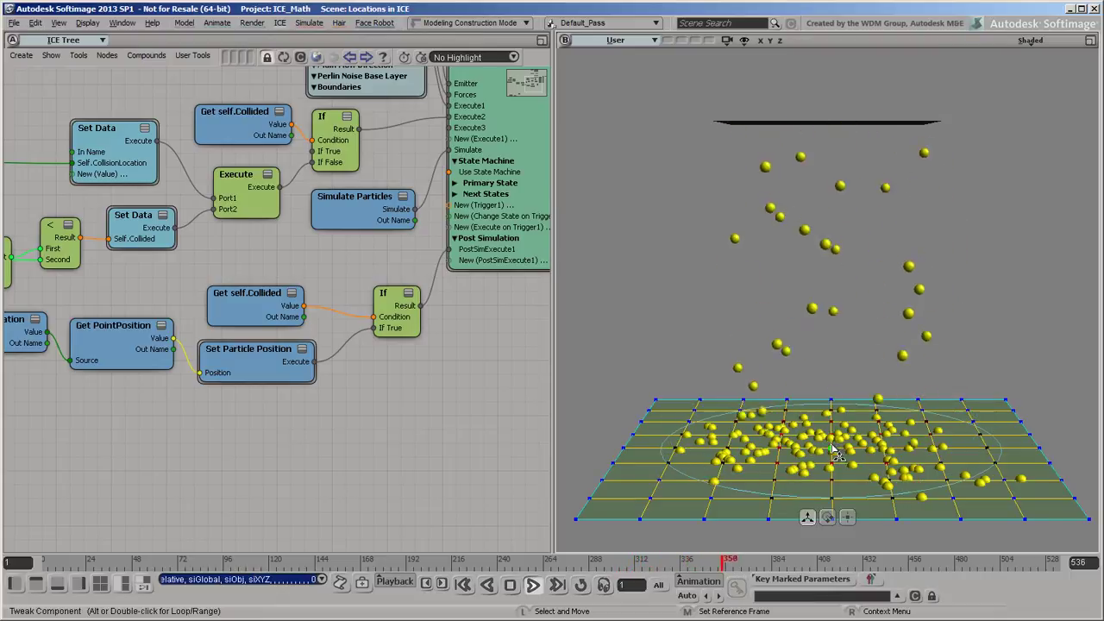
left_click_drag(803, 427, 795, 437)
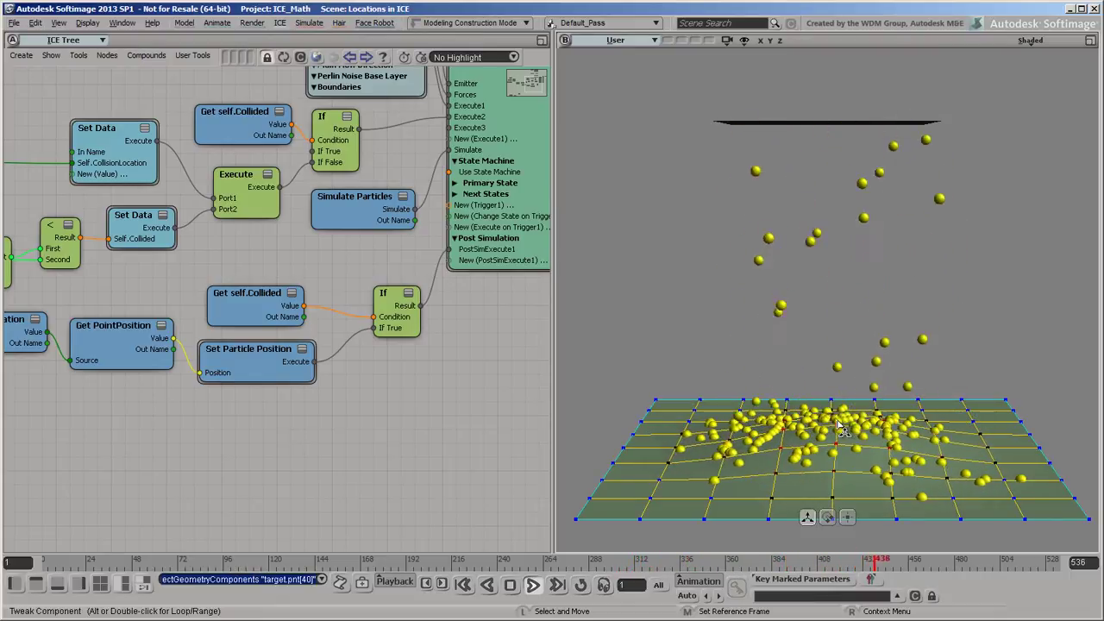
left_click(837, 424)
- Undo the plane changes and rewind to the first frame in select mode
key("space")
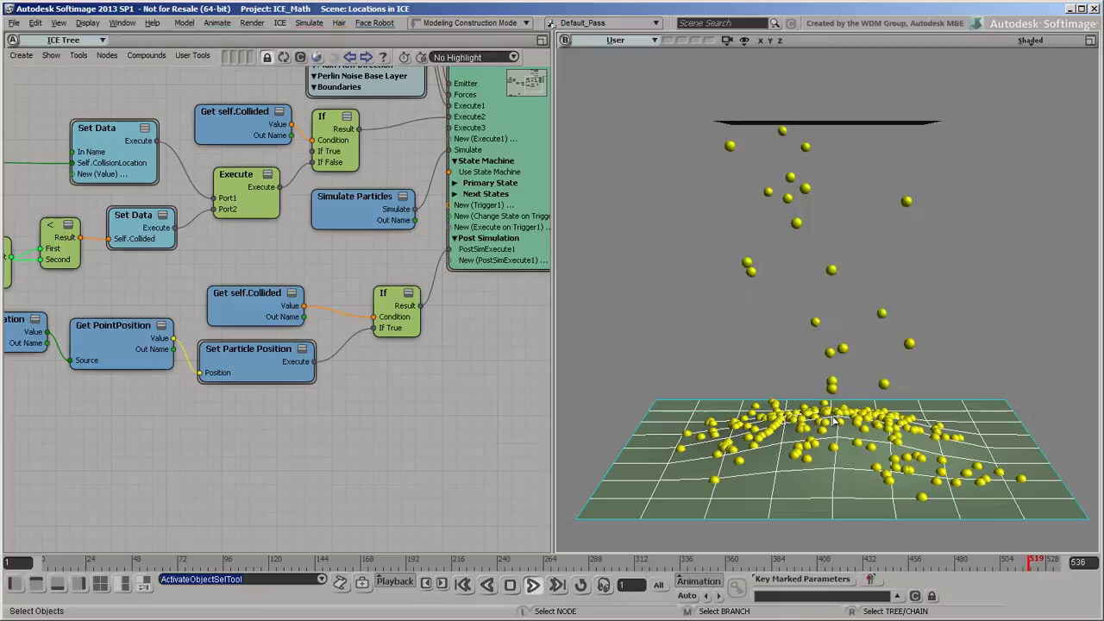
key("ctrl+z")
key("ctrl+z")
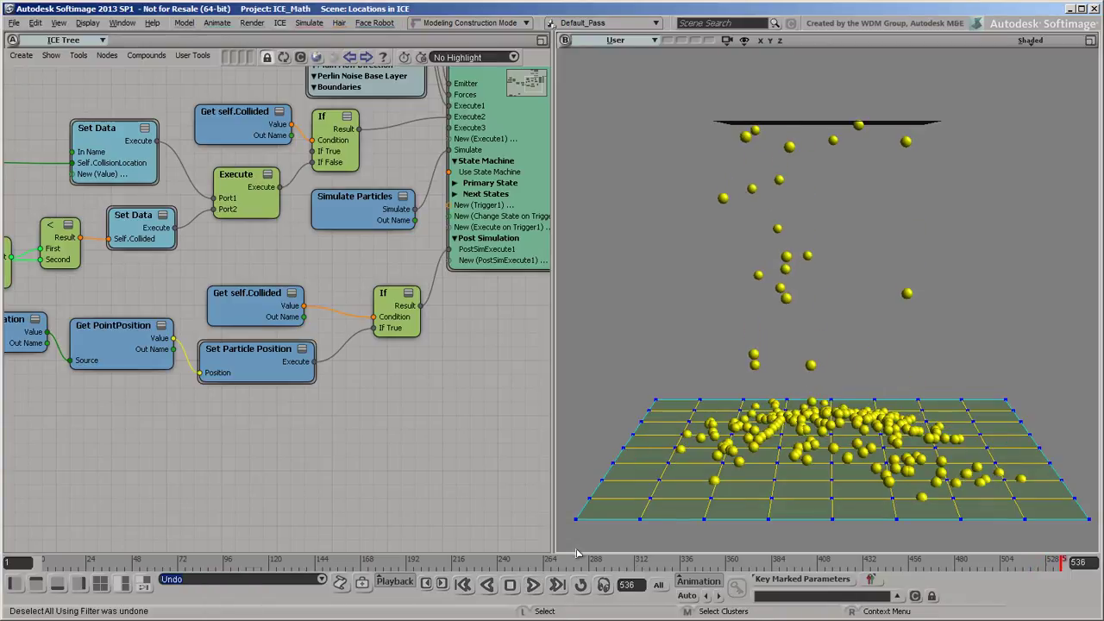
left_click(464, 584)
key("space")
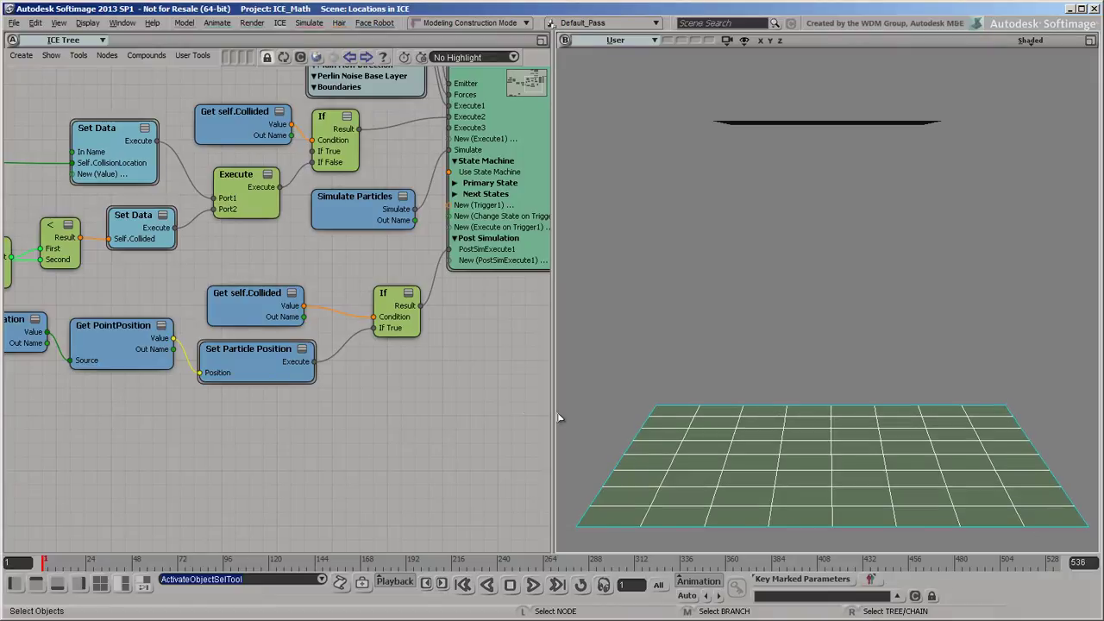
- Toggle Show Values for the target plane's MeshVertexColor on and off in Attribute Display
middle_click_drag(451, 414, 545, 415)
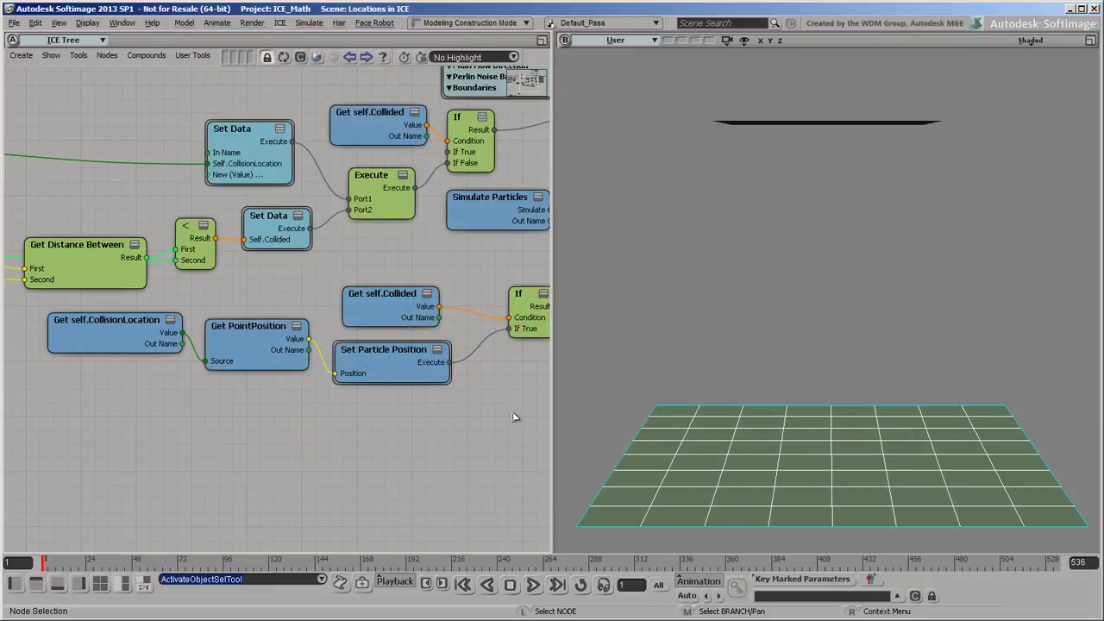
key("Return")
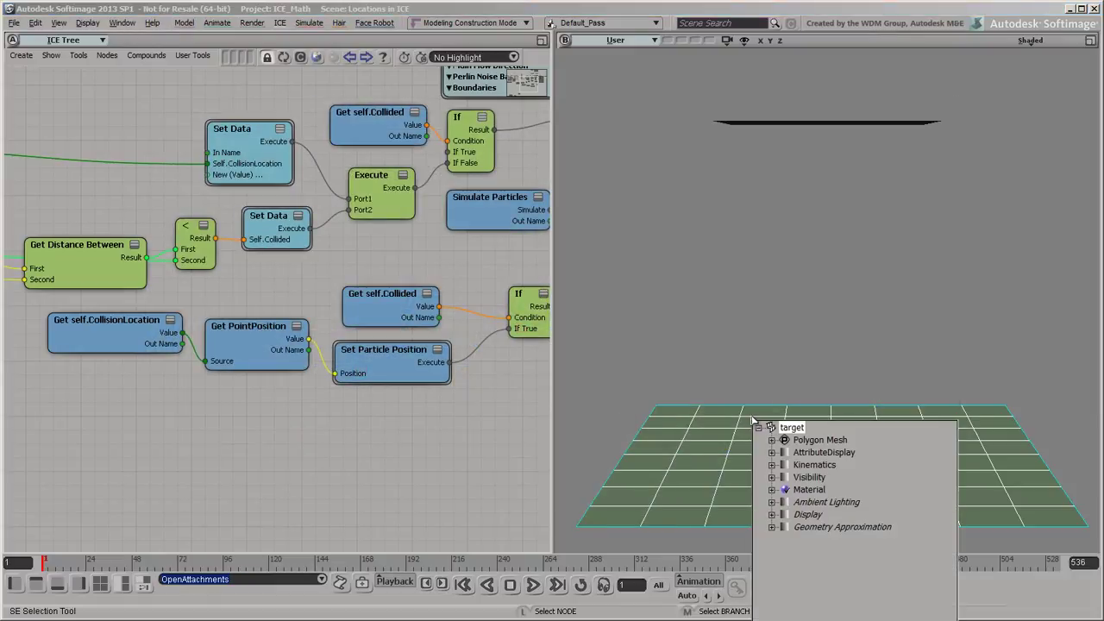
left_click(786, 454)
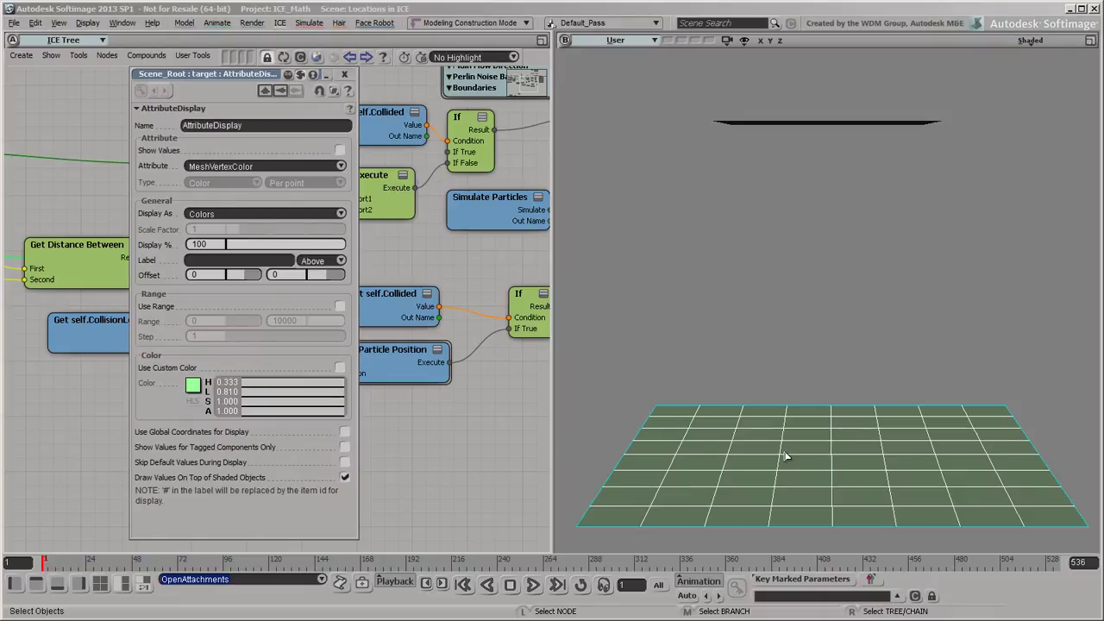
left_click(341, 151)
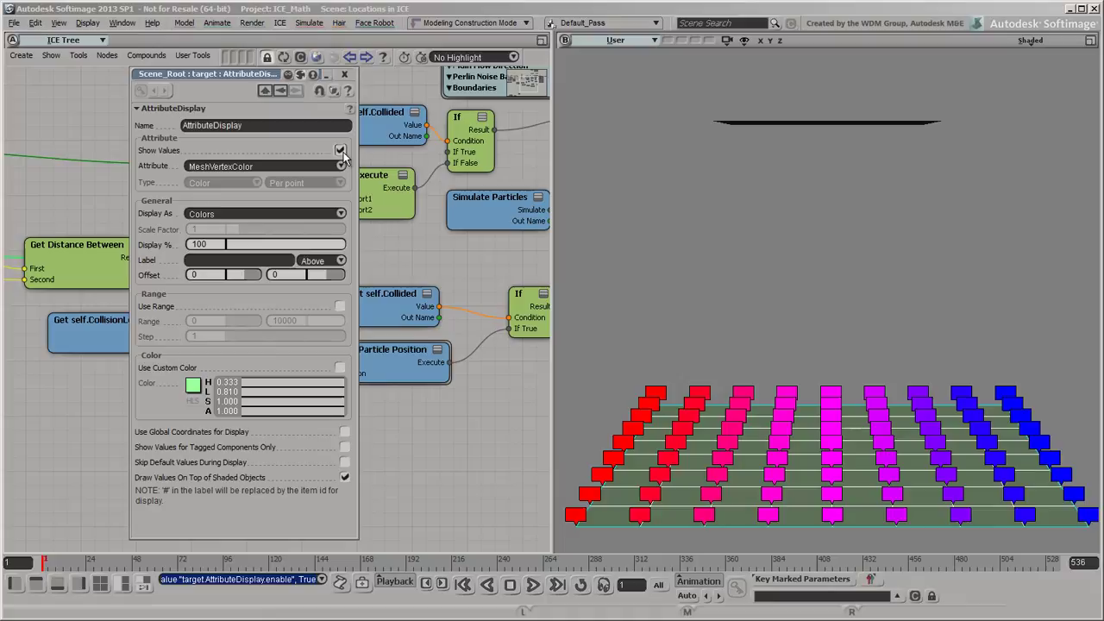
left_click(341, 151)
left_click(345, 76)
- Rearrange the tree, lowering the bottom node row and placing the colour and If nodes
key("a")
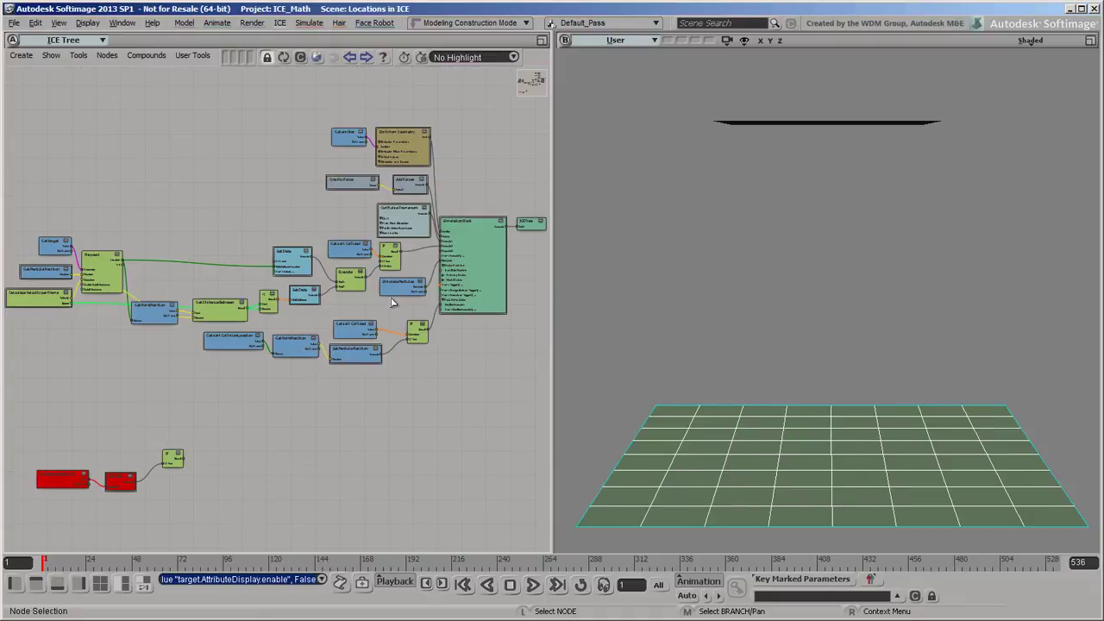
left_click_drag(416, 331, 202, 371)
left_click_drag(250, 341, 250, 385)
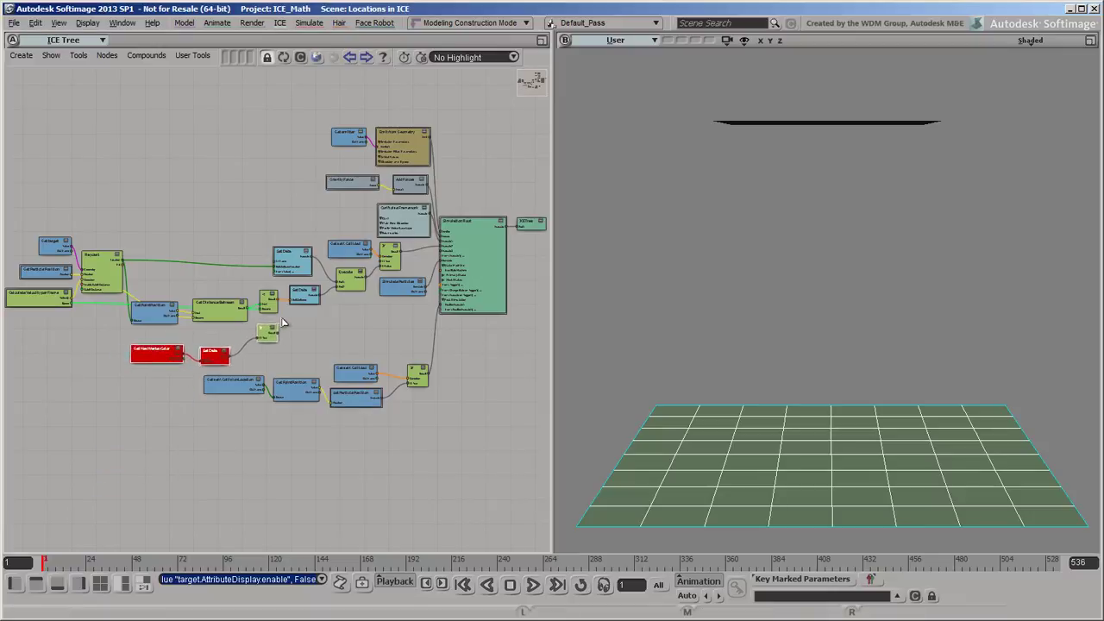
left_click_drag(172, 460, 328, 328)
scroll(327, 328, "up", 3)
left_click(457, 318)
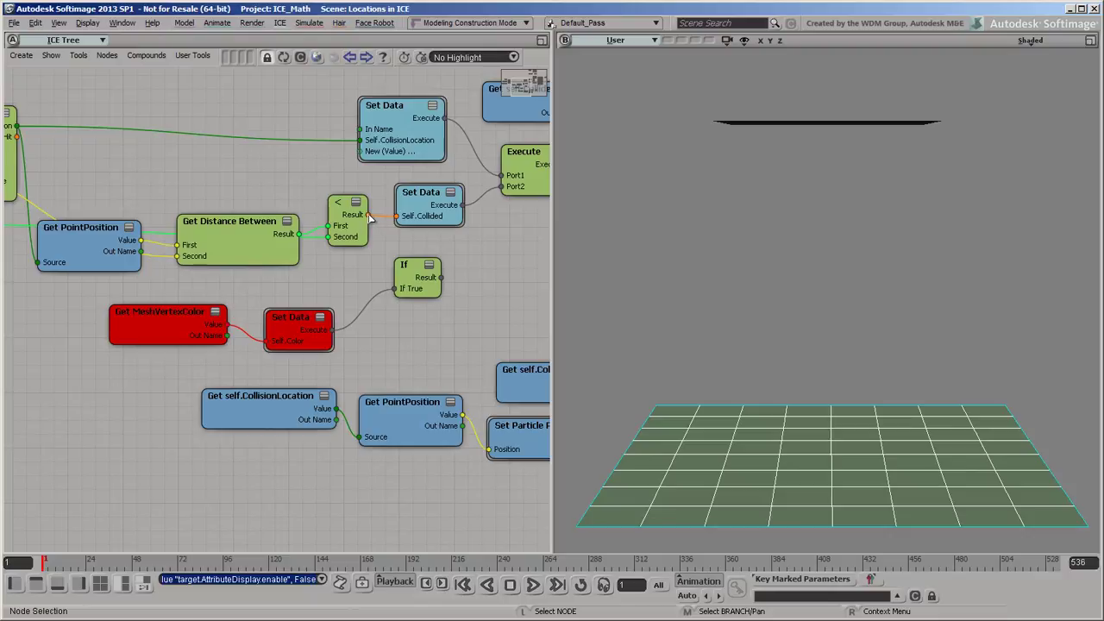
- Wire < Result to If Condition, If to Execute Port3, Raycast Location to Get MeshVertexColor Source
left_click_drag(367, 215, 414, 278)
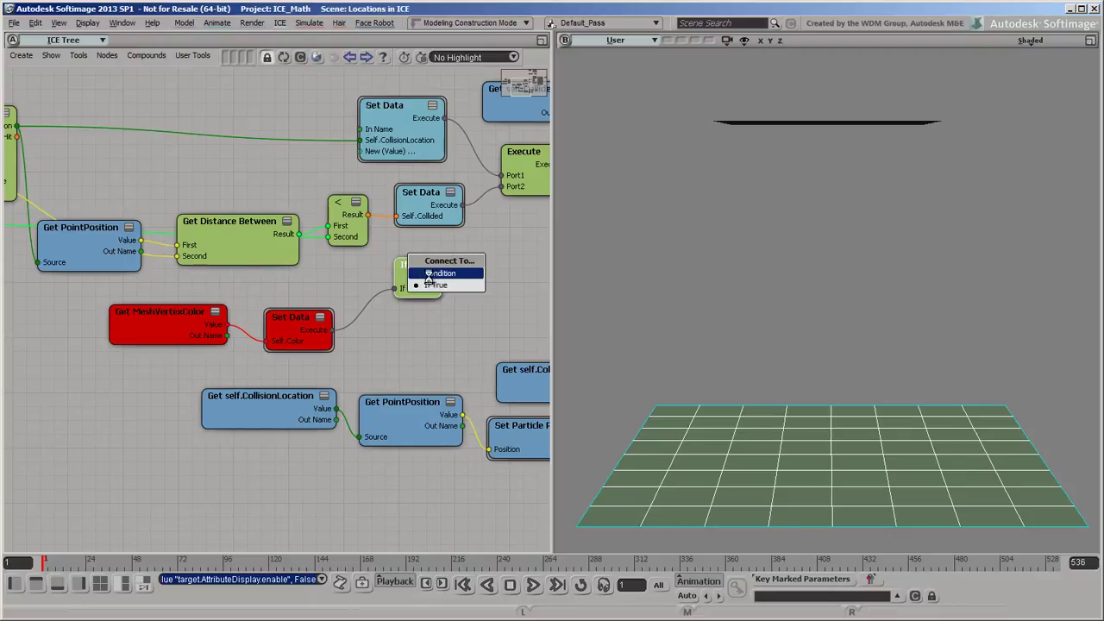
left_click(429, 273)
left_click_drag(441, 277, 509, 162)
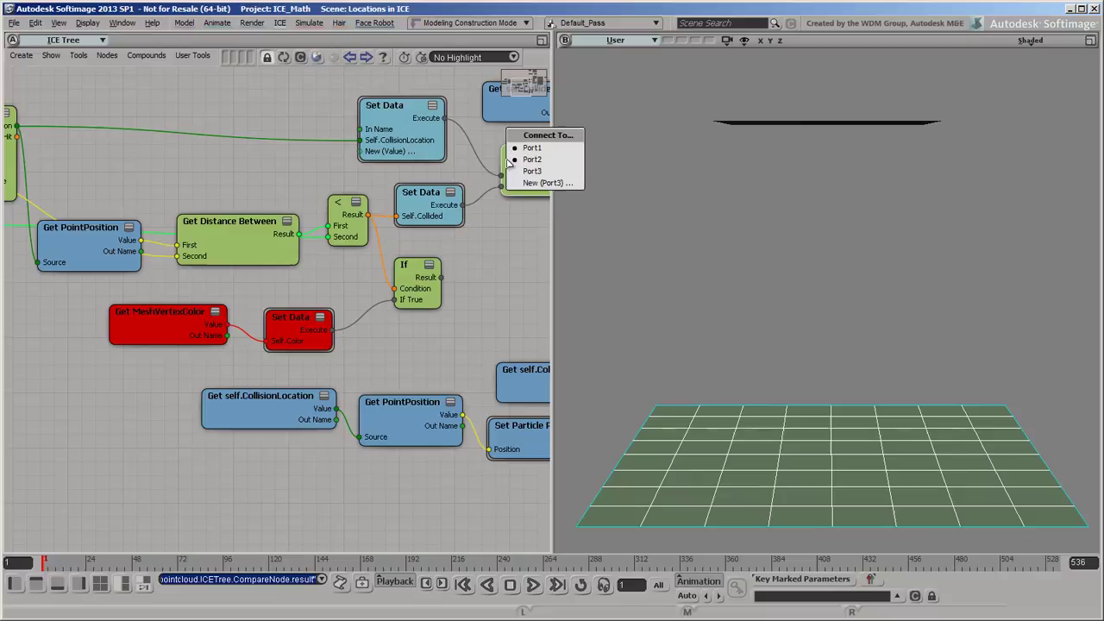
left_click(531, 171)
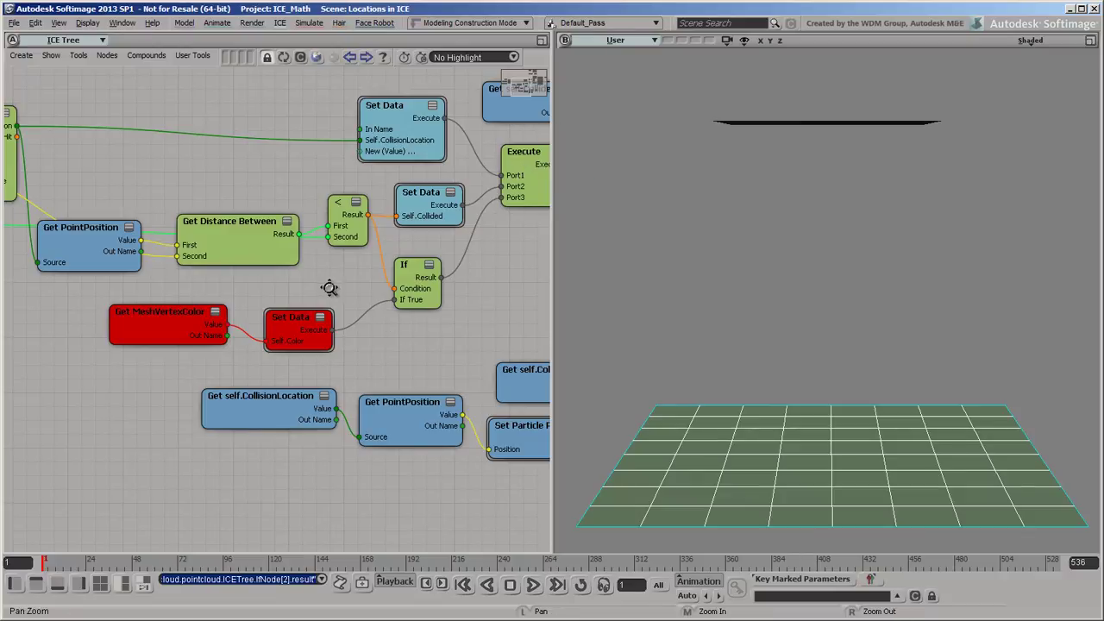
middle_click_drag(328, 286, 427, 294)
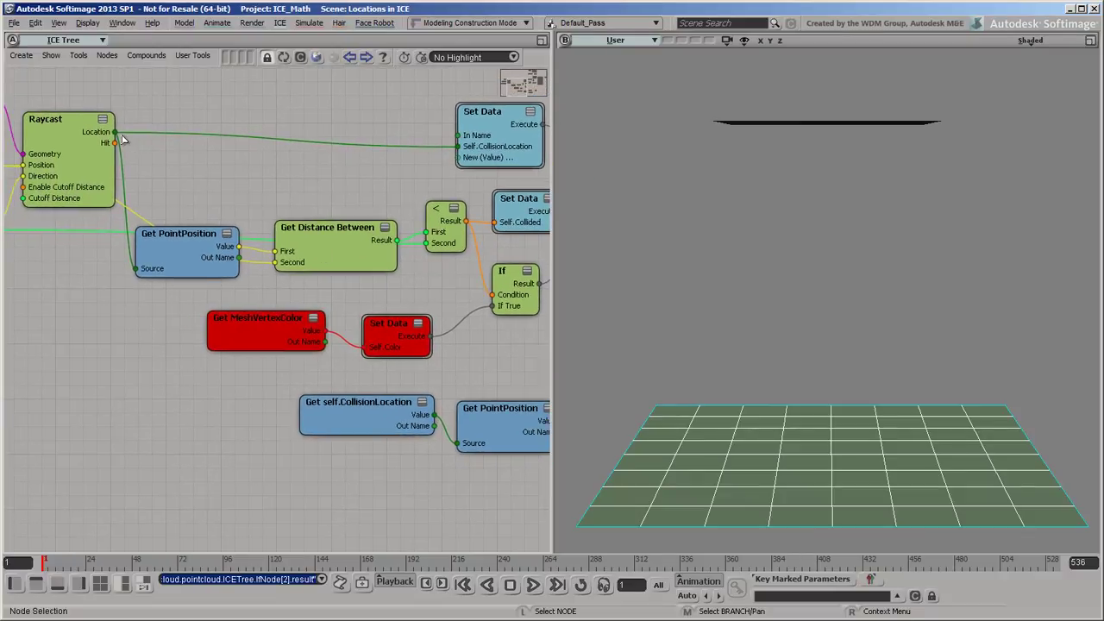
left_click_drag(115, 132, 229, 338)
left_click(257, 348)
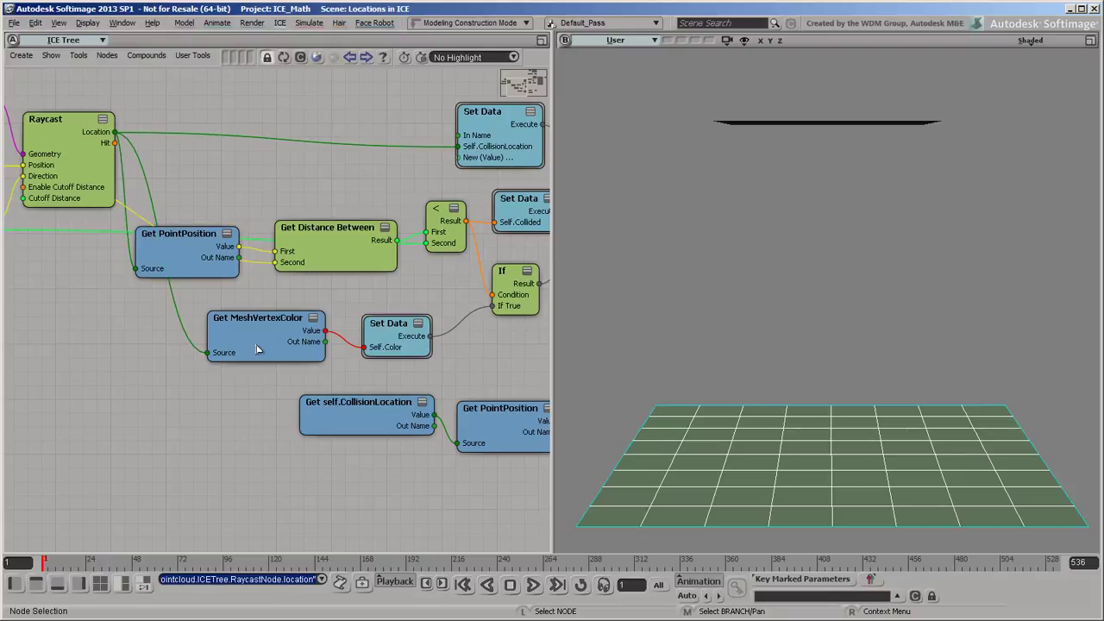
- Set the Emit from Geometry rate to 50 and replay the simulation from the start
key("a")
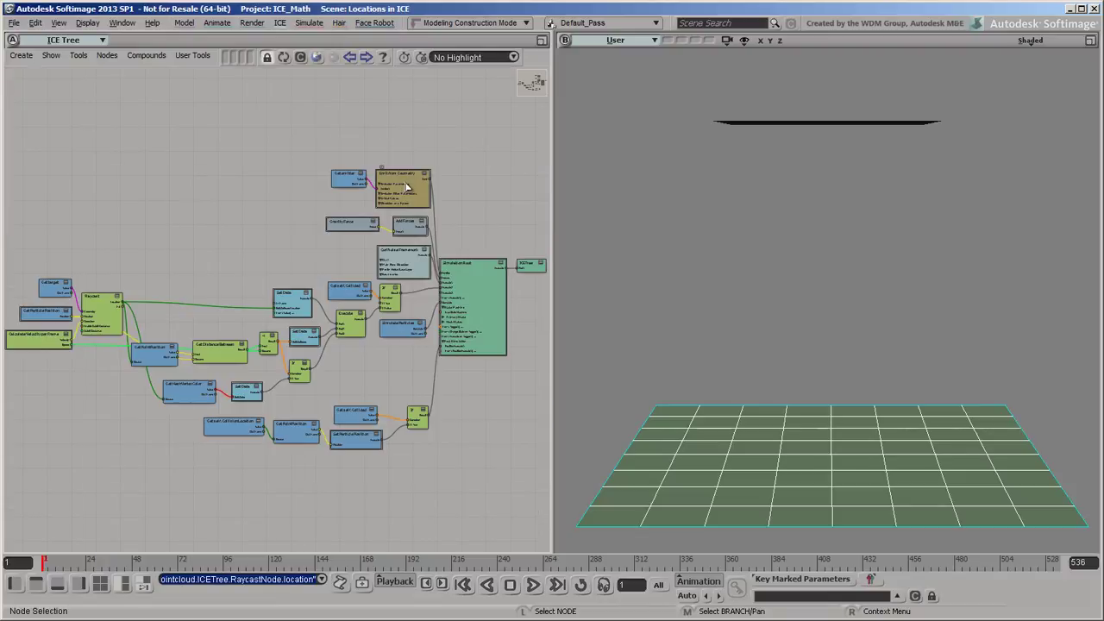
double_click(407, 187)
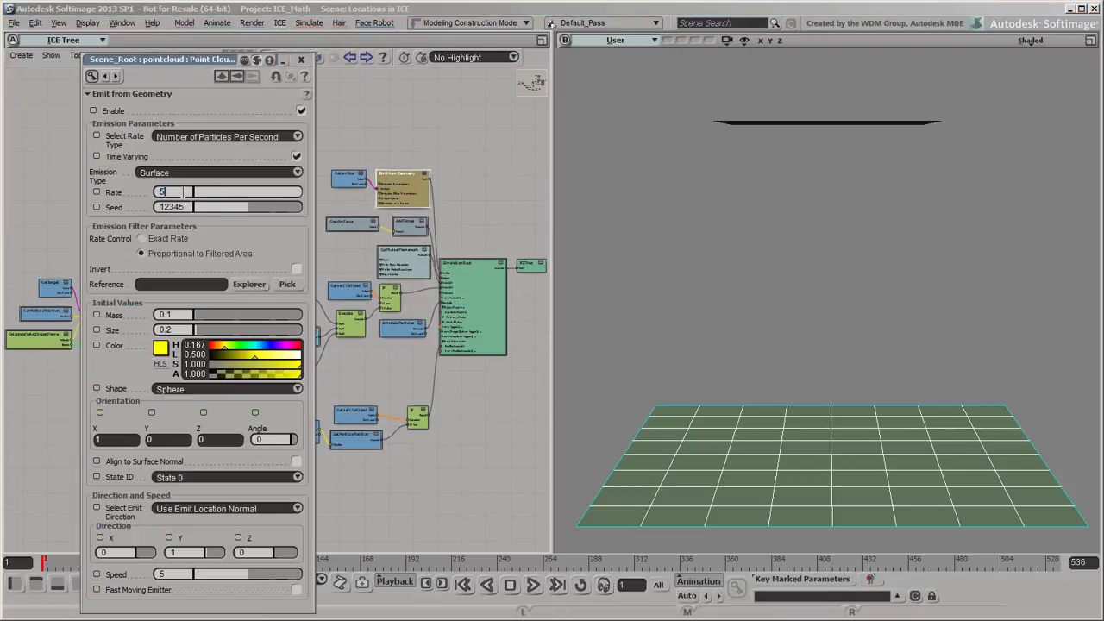
type("0")
left_click(302, 60)
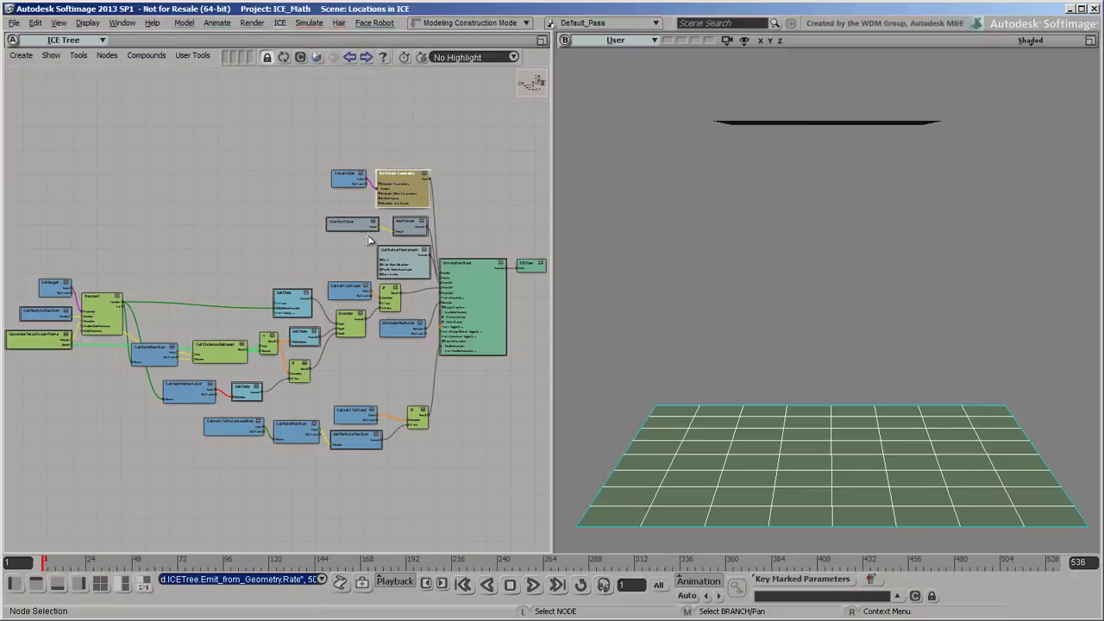
left_click(532, 585)
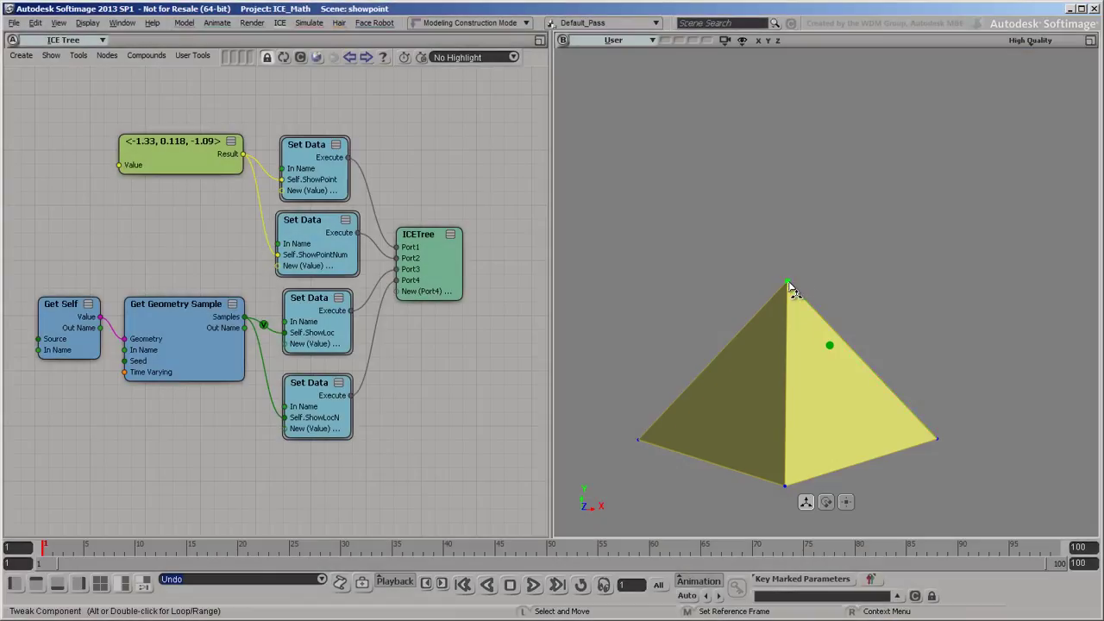
mouse_move(788, 285)
left_mouse_down()
mouse_move(756, 326)
mouse_move(828, 233)
mouse_move(892, 201)
mouse_move(730, 249)
mouse_move(682, 276)
mouse_move(738, 252)
mouse_move(750, 346)
left_mouse_up()
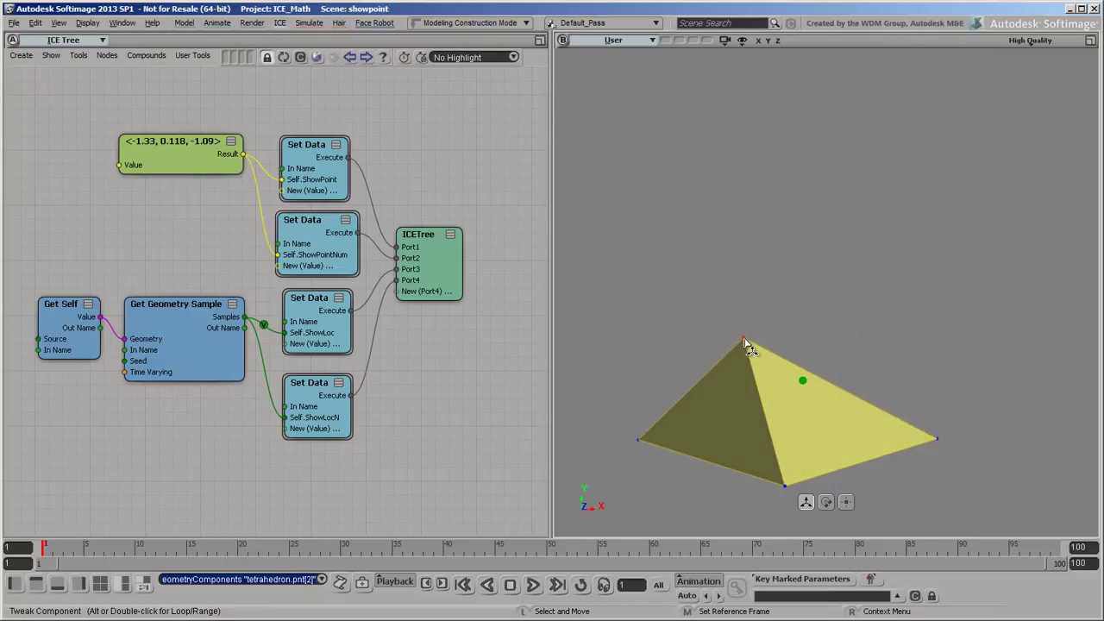